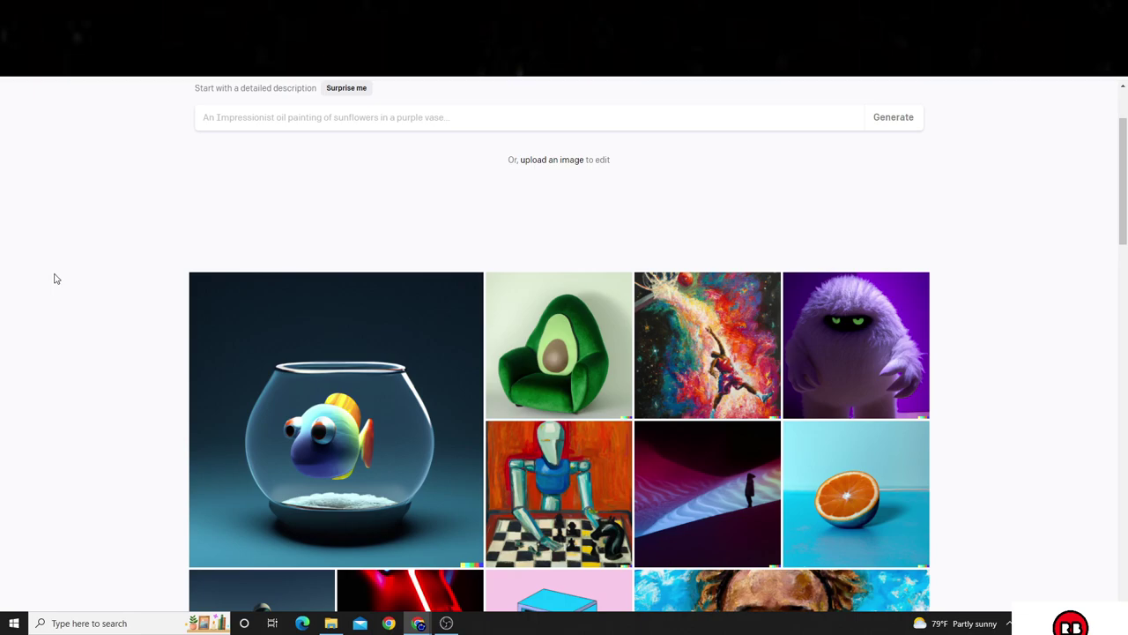
Step: Scroll through the DALL·E 2 example gallery to find the white fur monster thumbnail
{"action": "scroll", "coordinate": [800, 281], "scroll_direction": "down", "scroll_amount": 2}
{"action": "scroll", "coordinate": [788, 252], "scroll_direction": "up", "scroll_amount": 2}
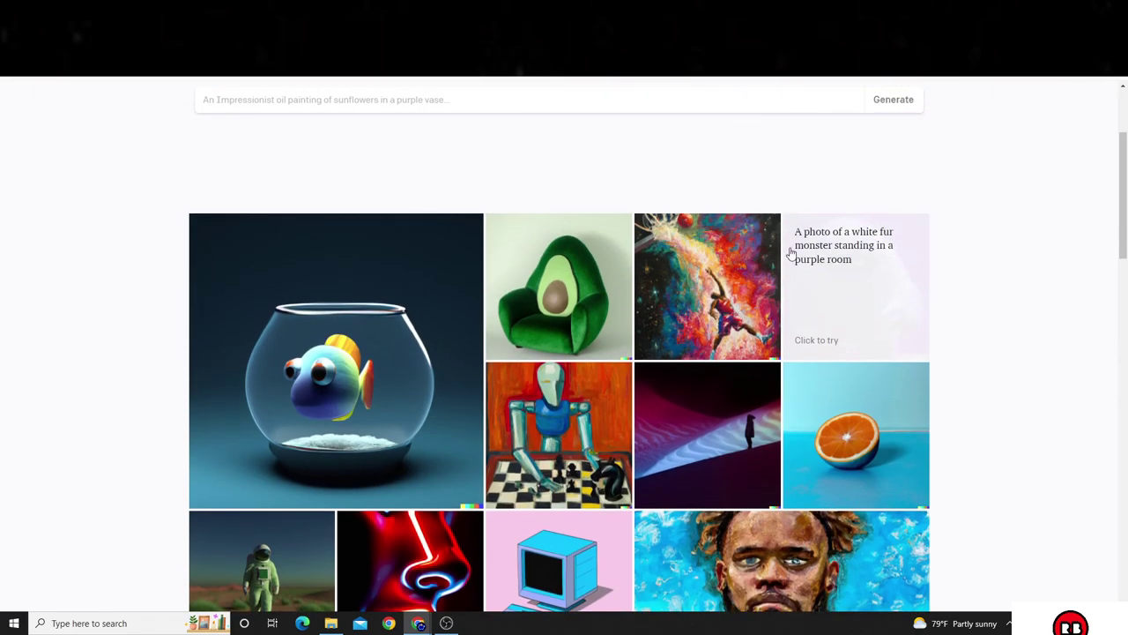
{"action": "scroll", "coordinate": [411, 441], "scroll_direction": "down", "scroll_amount": 10}
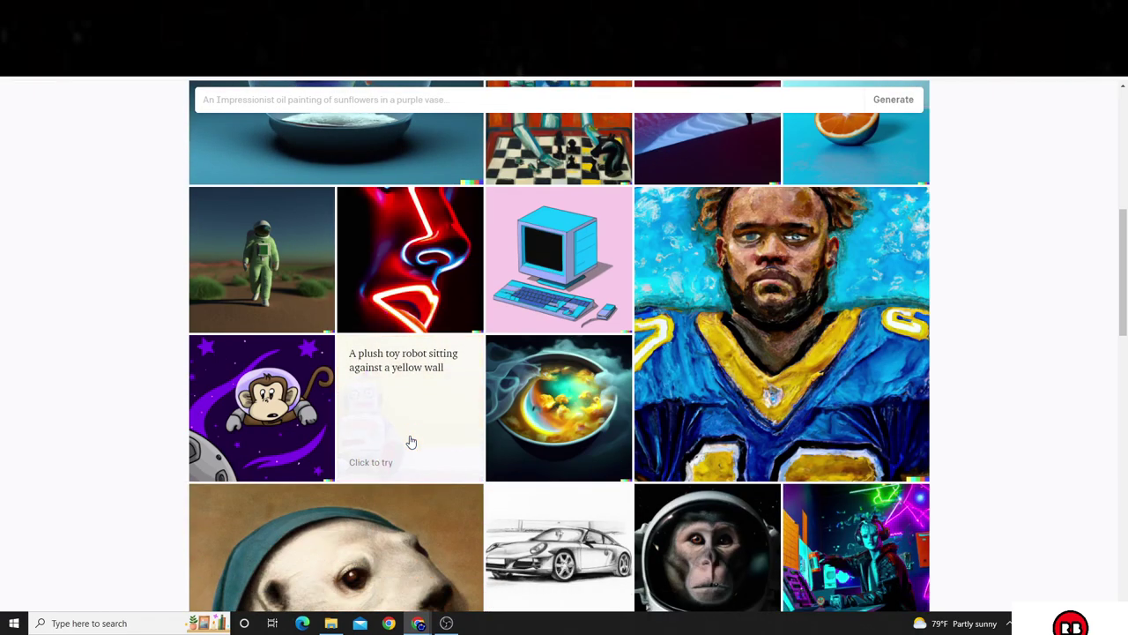
{"action": "scroll", "coordinate": [411, 441], "scroll_direction": "down", "scroll_amount": 4}
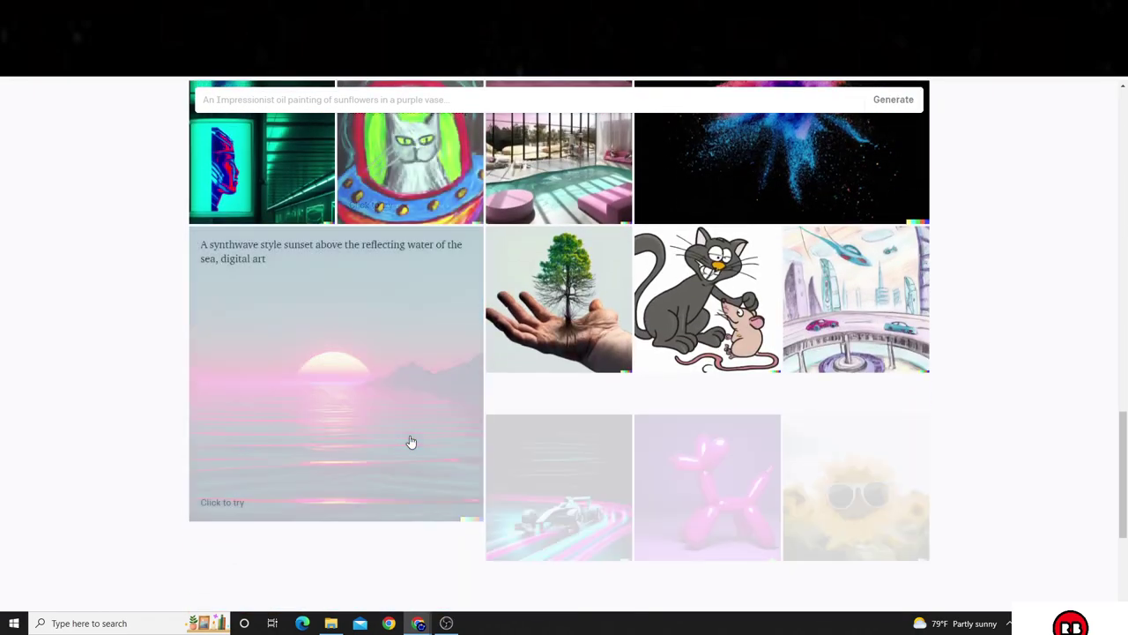
{"action": "scroll", "coordinate": [411, 441], "scroll_direction": "up", "scroll_amount": 2}
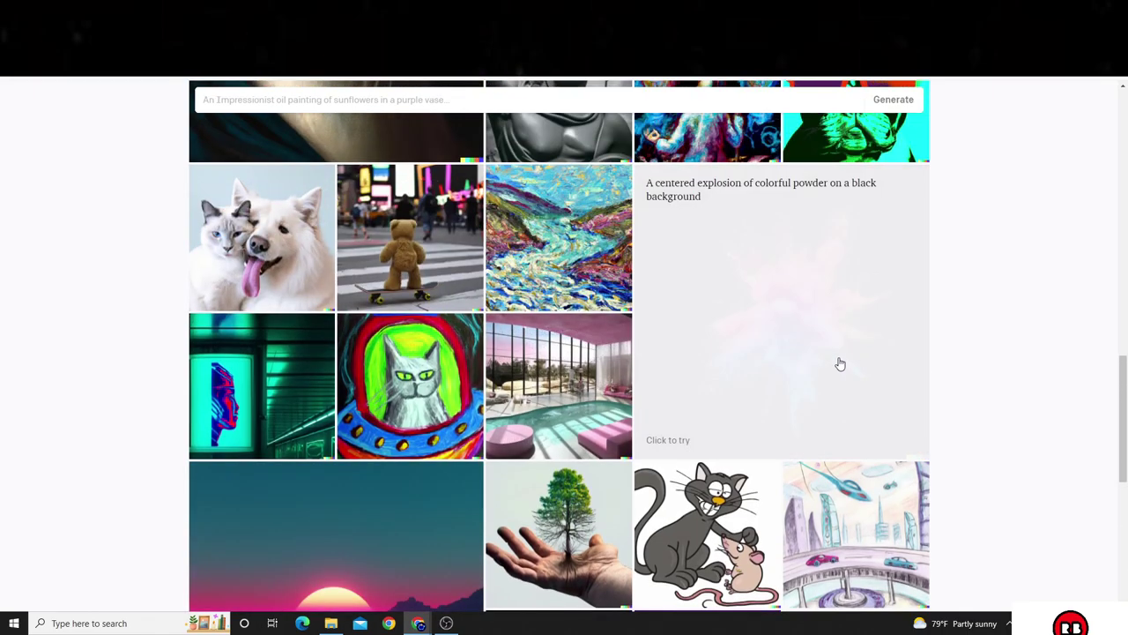
{"action": "scroll", "coordinate": [622, 411], "scroll_direction": "down", "scroll_amount": 6}
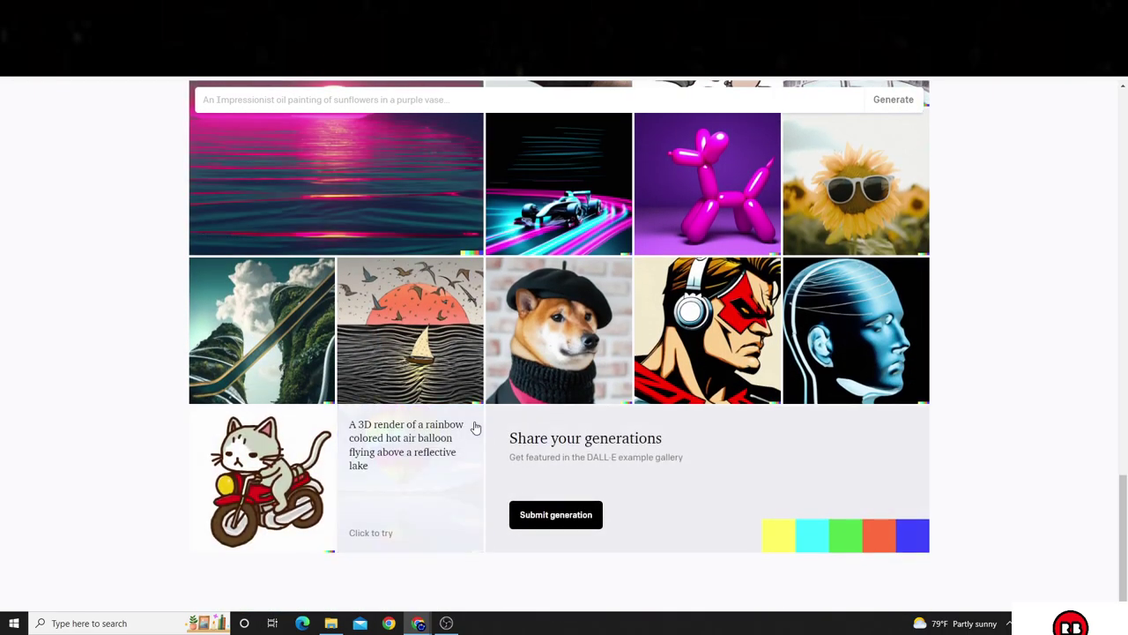
{"action": "scroll", "coordinate": [725, 330], "scroll_direction": "up", "scroll_amount": 1}
{"action": "scroll", "coordinate": [501, 406], "scroll_direction": "up", "scroll_amount": 1}
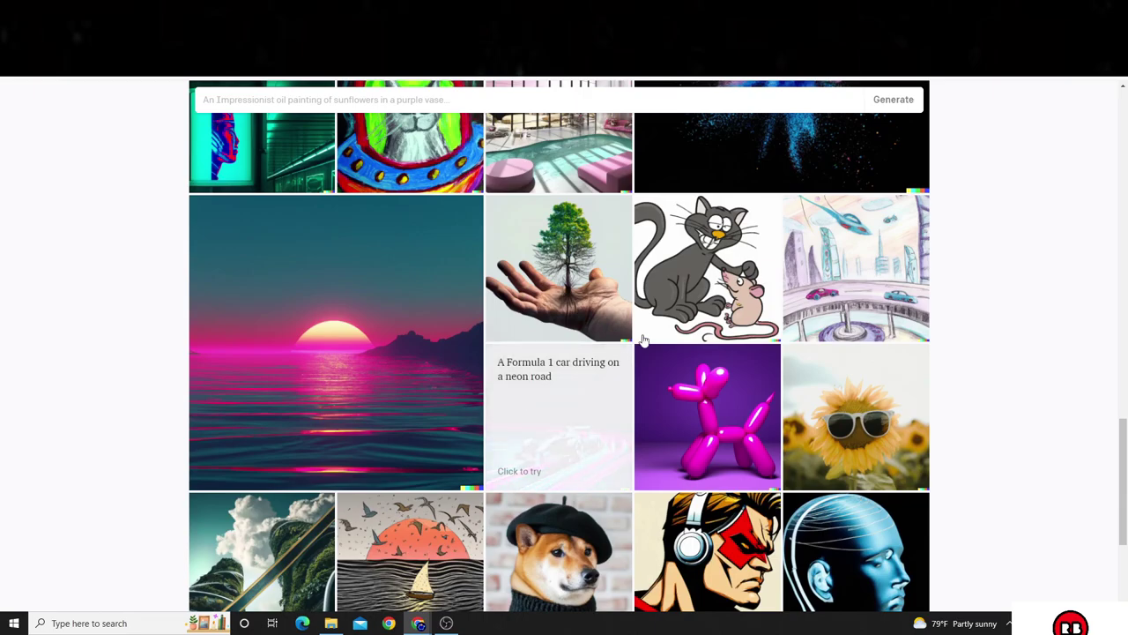
{"action": "scroll", "coordinate": [622, 352], "scroll_direction": "up", "scroll_amount": 3}
{"action": "scroll", "coordinate": [583, 290], "scroll_direction": "up", "scroll_amount": 3}
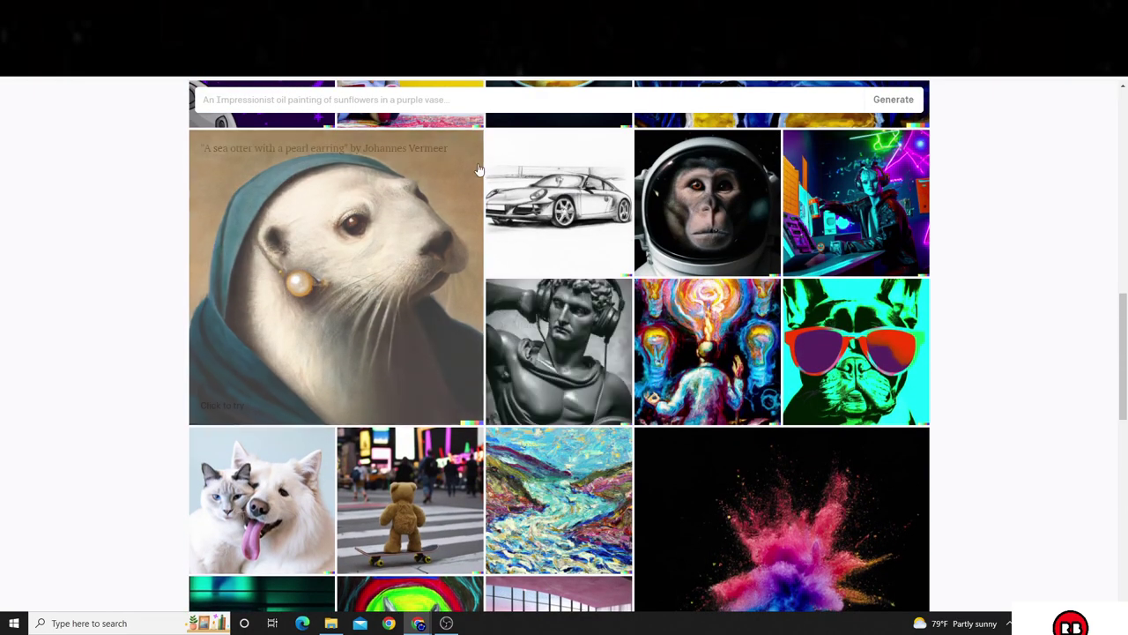
{"action": "scroll", "coordinate": [556, 293], "scroll_direction": "up", "scroll_amount": 5}
{"action": "scroll", "coordinate": [551, 294], "scroll_direction": "up", "scroll_amount": 3}
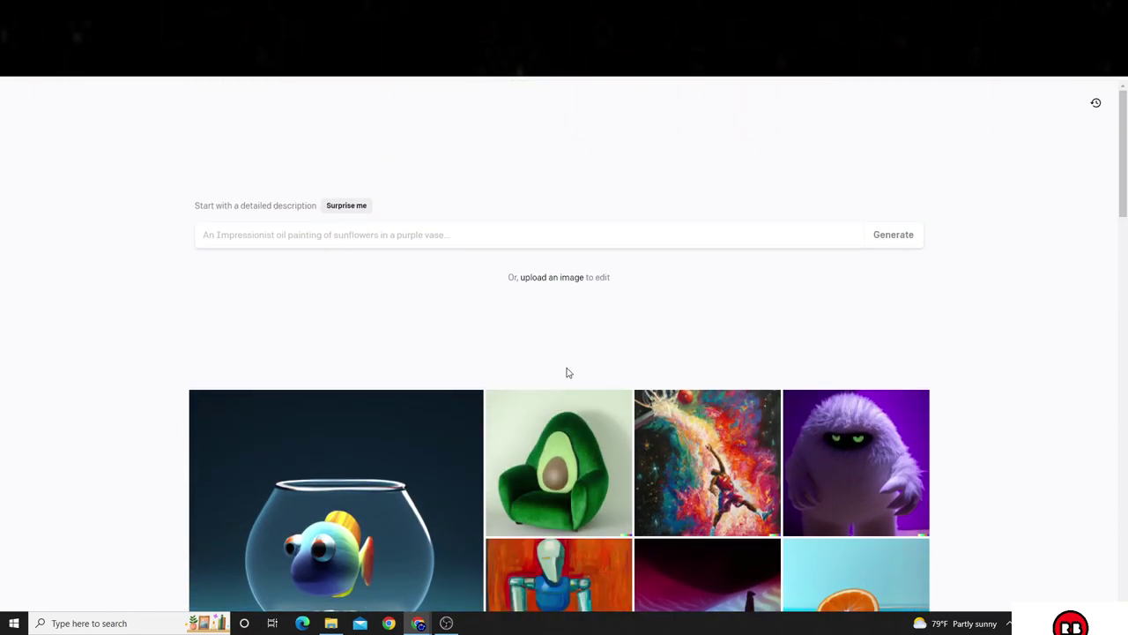
{"action": "scroll", "coordinate": [567, 373], "scroll_direction": "down", "scroll_amount": 5}
{"action": "scroll", "coordinate": [555, 370], "scroll_direction": "down", "scroll_amount": 6}
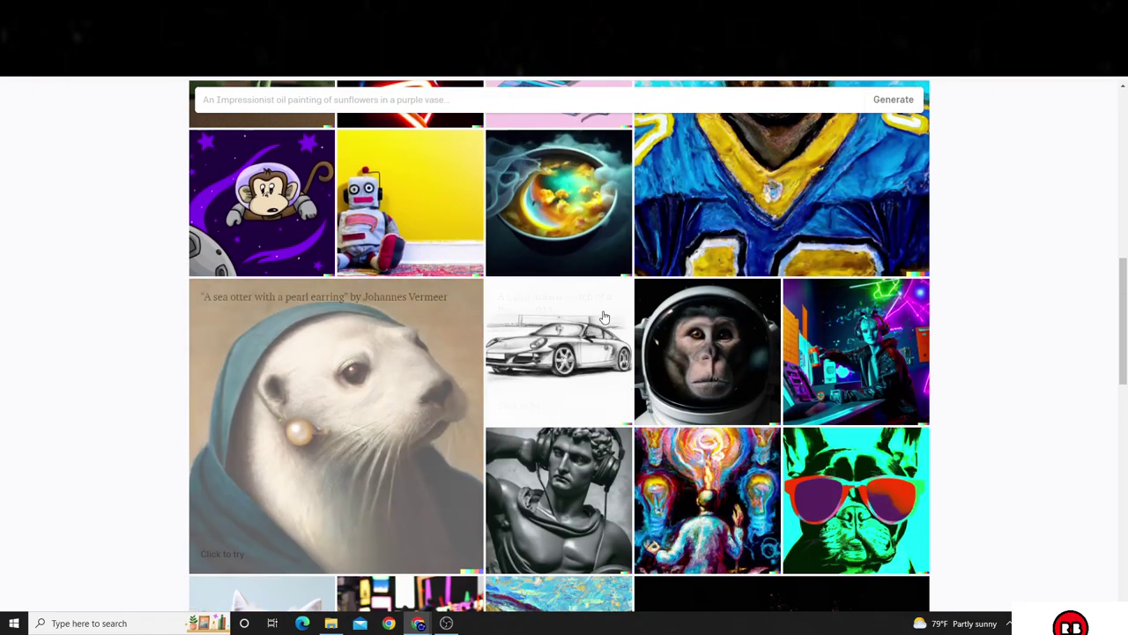
{"action": "scroll", "coordinate": [53, 238], "scroll_direction": "up", "scroll_amount": 5}
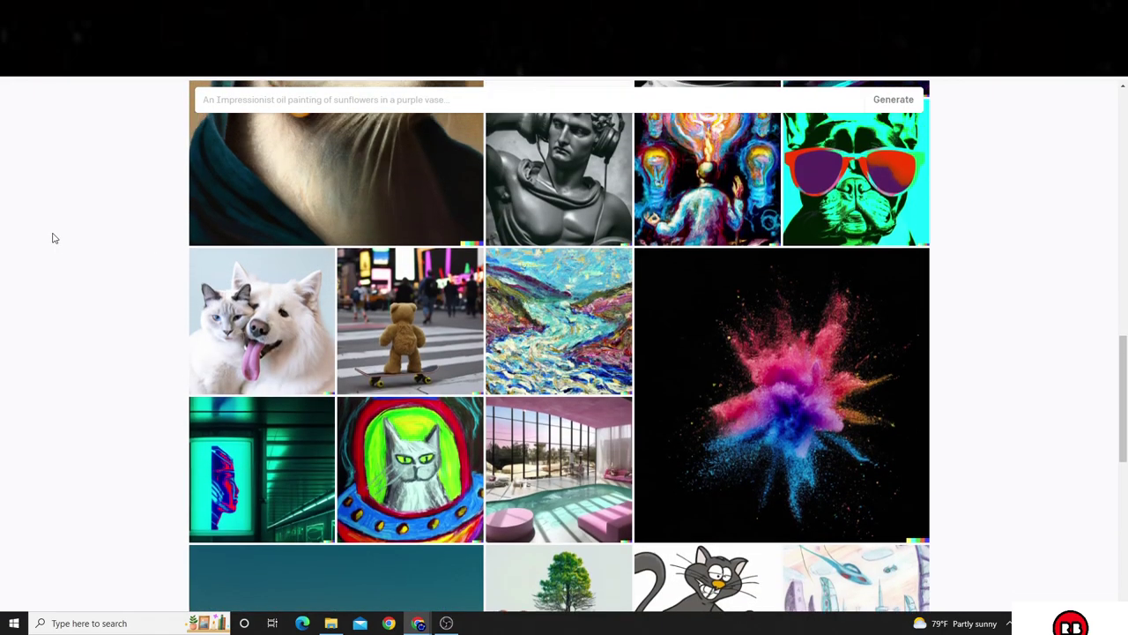
{"action": "scroll", "coordinate": [53, 238], "scroll_direction": "up", "scroll_amount": 6}
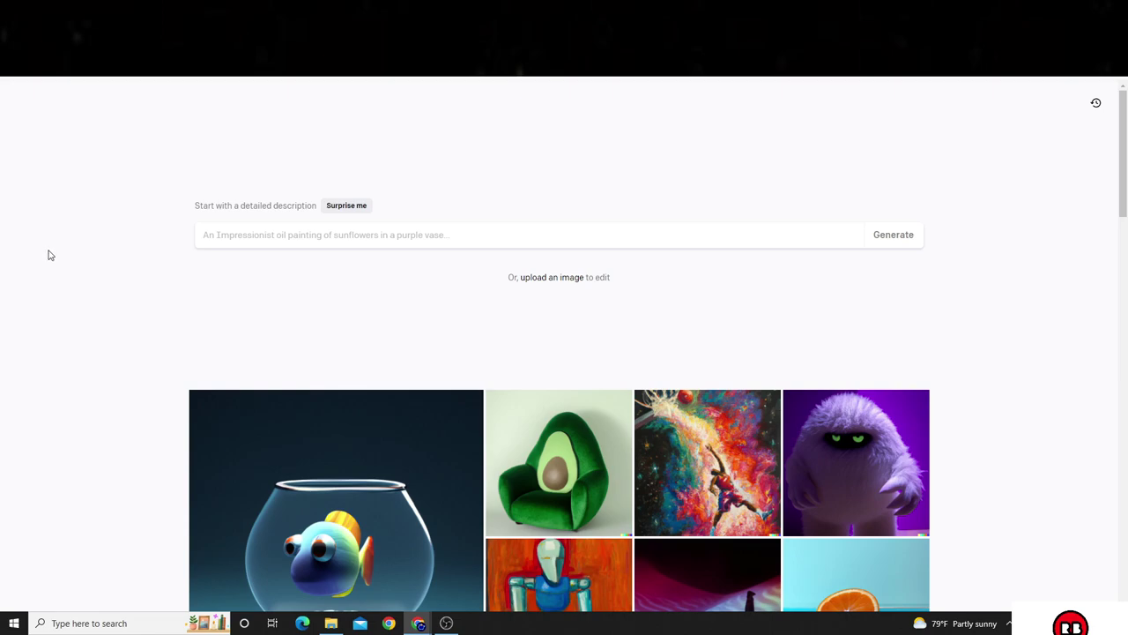
{"action": "scroll", "coordinate": [78, 258], "scroll_direction": "down", "scroll_amount": 2}
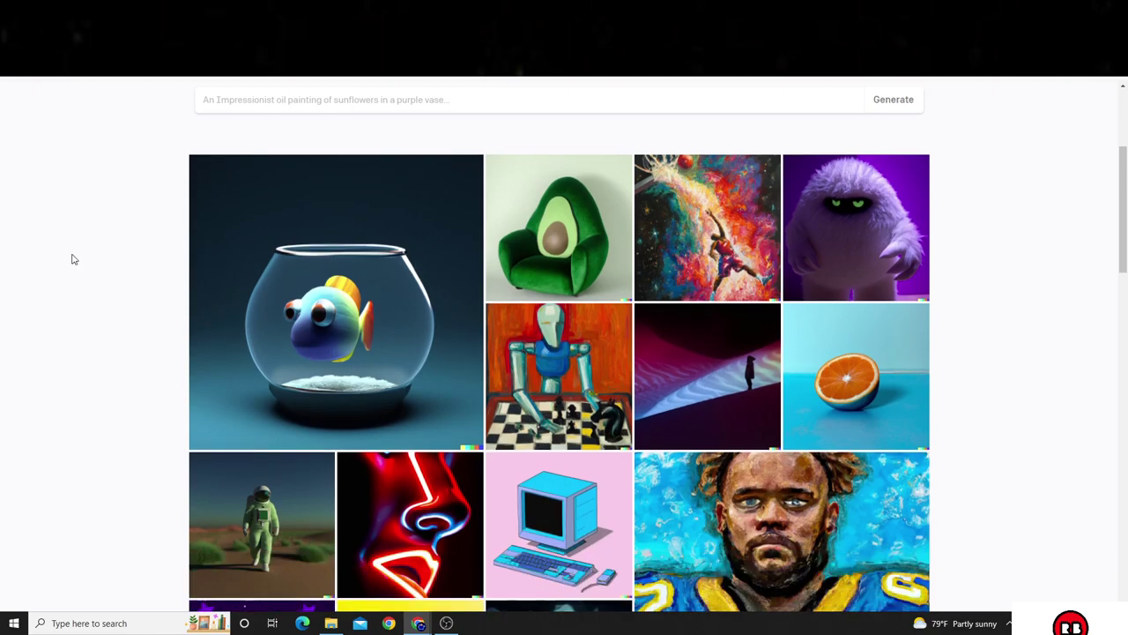
{"action": "scroll", "coordinate": [159, 262], "scroll_direction": "up", "scroll_amount": 2}
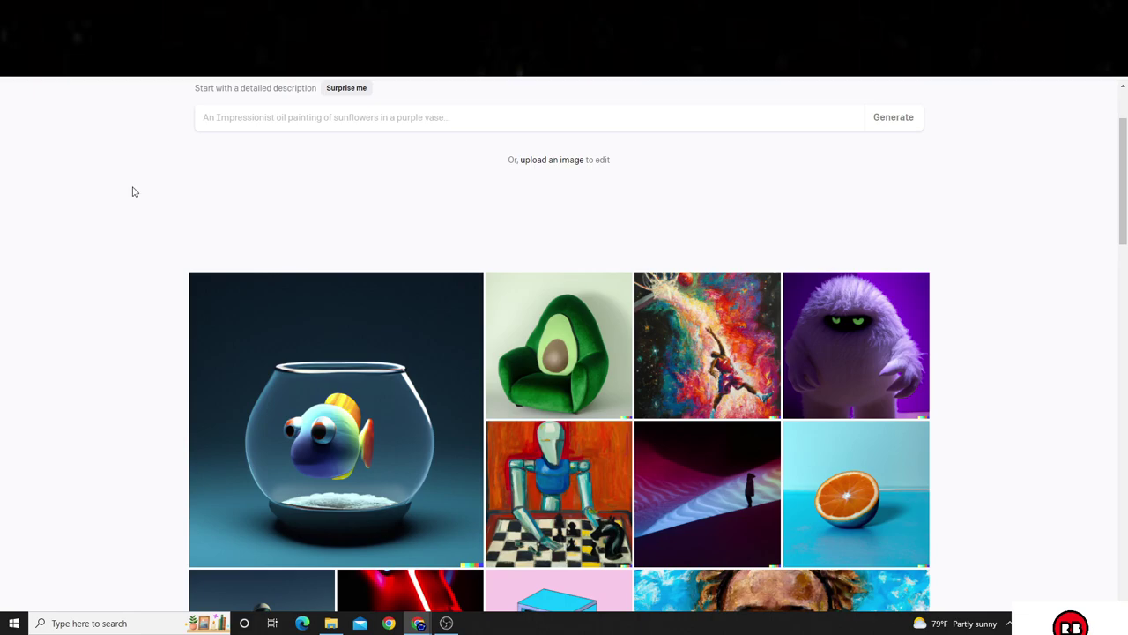
{"action": "scroll", "coordinate": [557, 431], "scroll_direction": "down", "scroll_amount": 5}
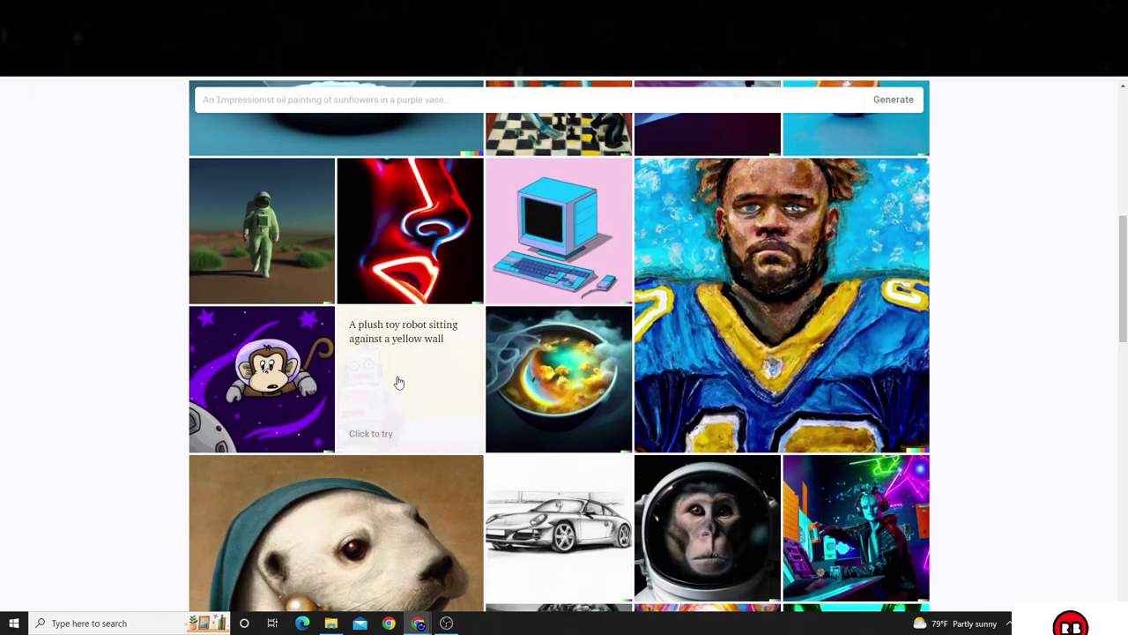
{"action": "scroll", "coordinate": [964, 388], "scroll_direction": "down", "scroll_amount": 3}
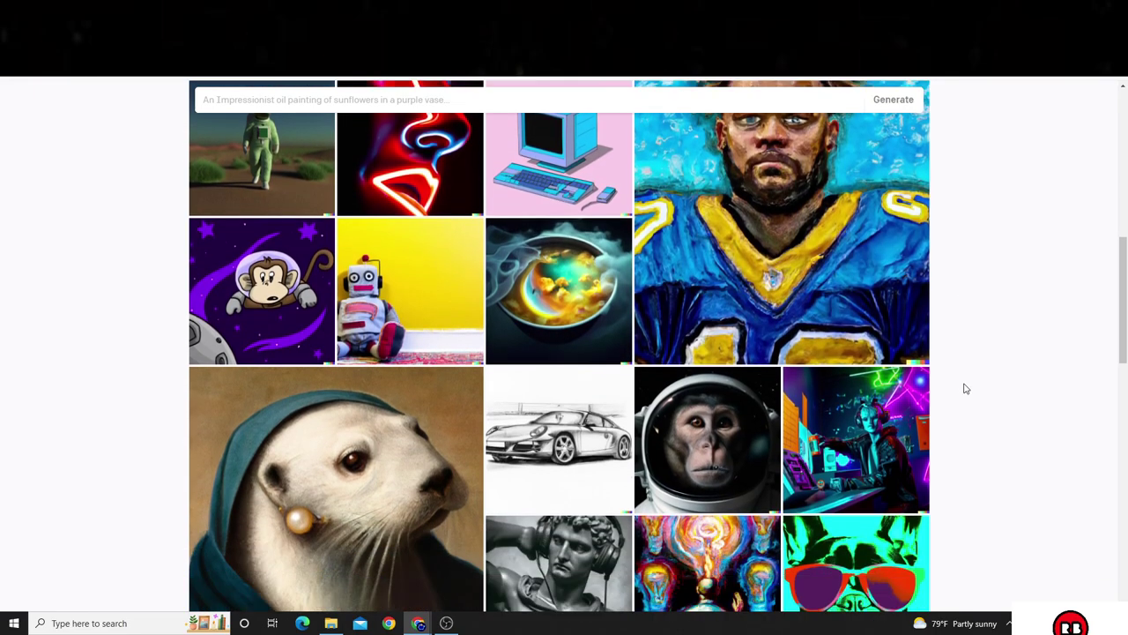
{"action": "scroll", "coordinate": [963, 392], "scroll_direction": "down", "scroll_amount": 3}
{"action": "scroll", "coordinate": [960, 390], "scroll_direction": "down", "scroll_amount": 3}
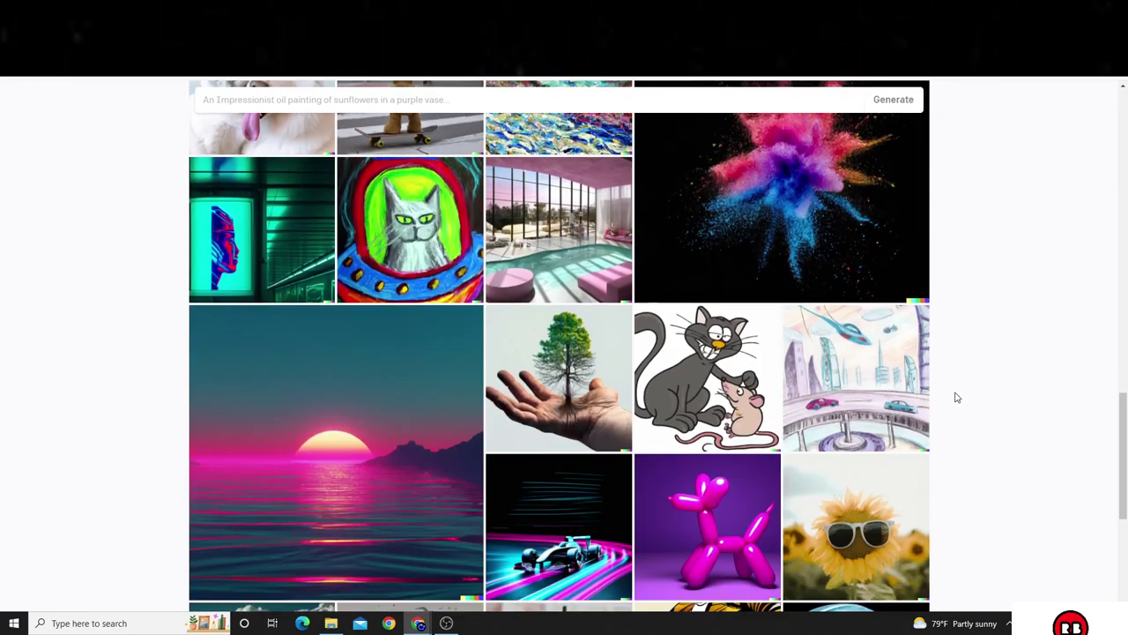
{"action": "scroll", "coordinate": [954, 395], "scroll_direction": "up", "scroll_amount": 3}
{"action": "scroll", "coordinate": [951, 398], "scroll_direction": "up", "scroll_amount": 7}
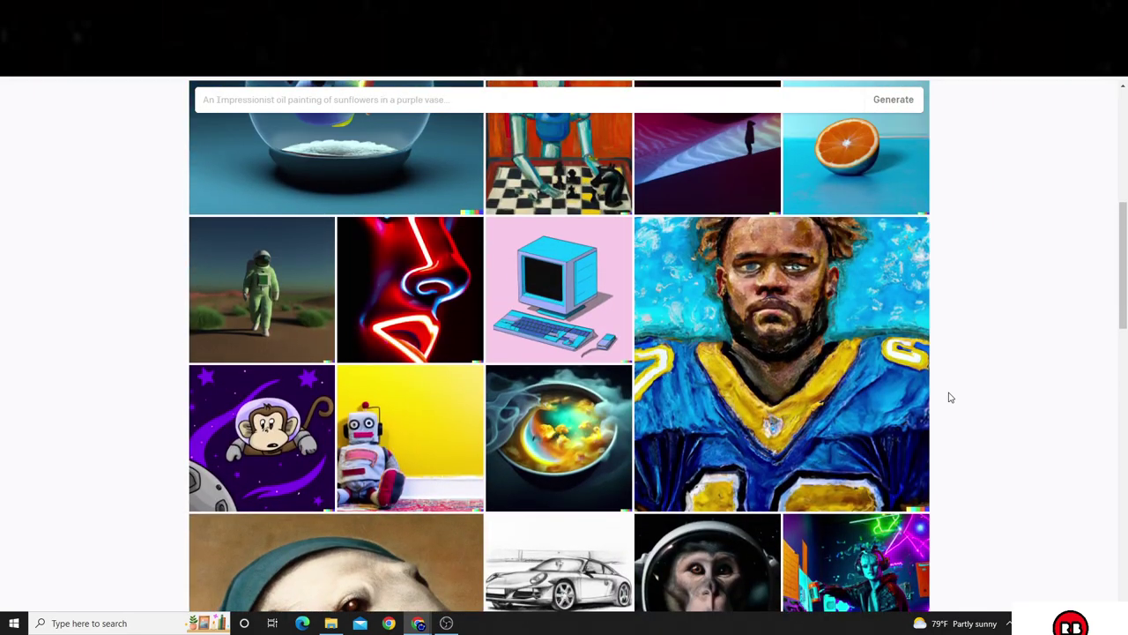
{"action": "scroll", "coordinate": [907, 390], "scroll_direction": "up", "scroll_amount": 2}
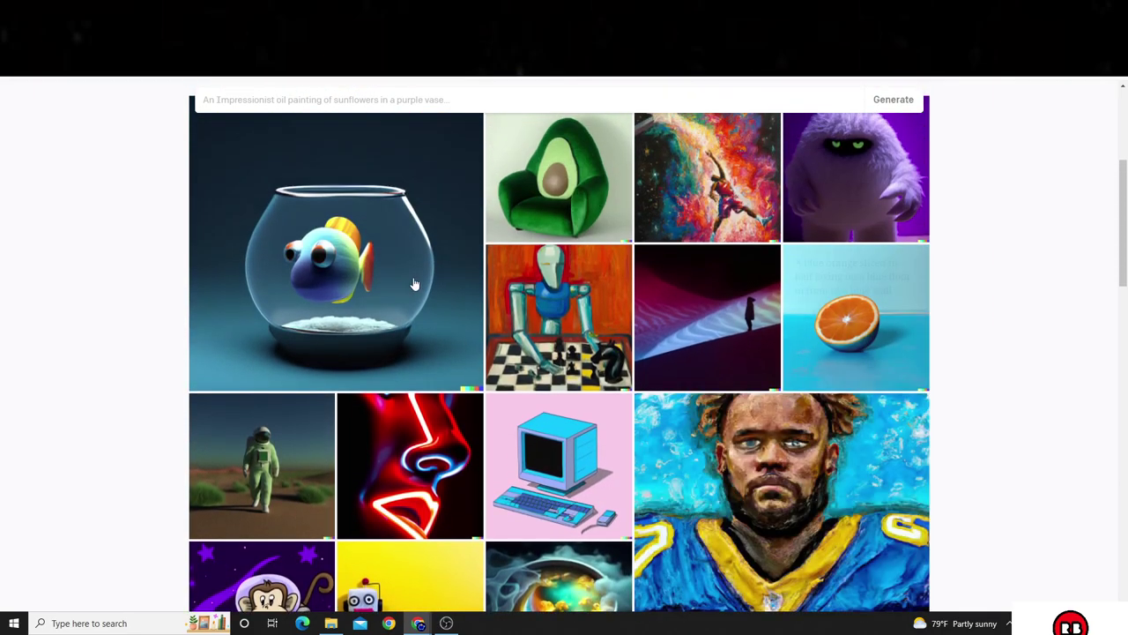
{"action": "scroll", "coordinate": [845, 330], "scroll_direction": "up", "scroll_amount": 3}
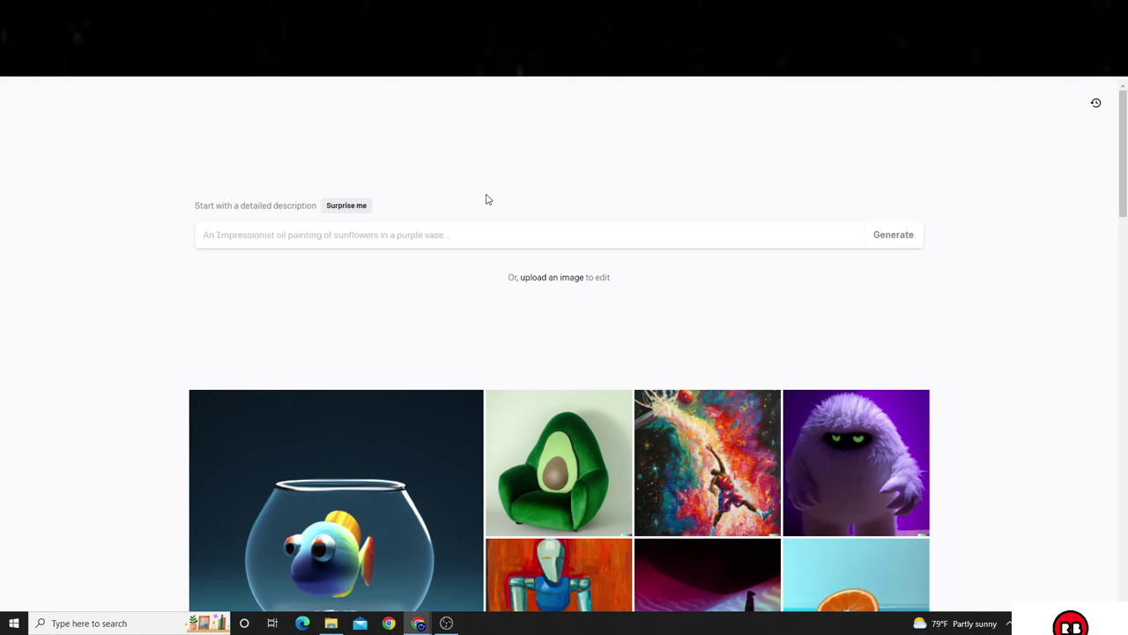
{"action": "mouse_move", "coordinate": [864, 461]}
{"action": "scroll", "coordinate": [645, 269], "scroll_direction": "down", "scroll_amount": 1}
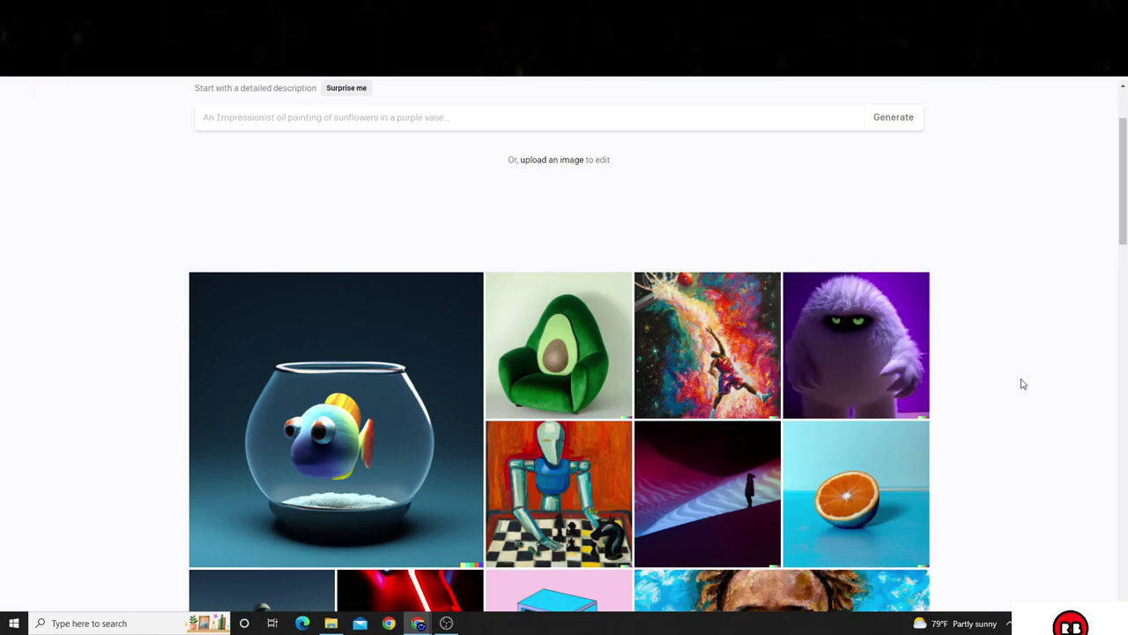
Step: View the white fur monster example with its prompt, then close it
{"action": "left_click", "coordinate": [873, 367]}
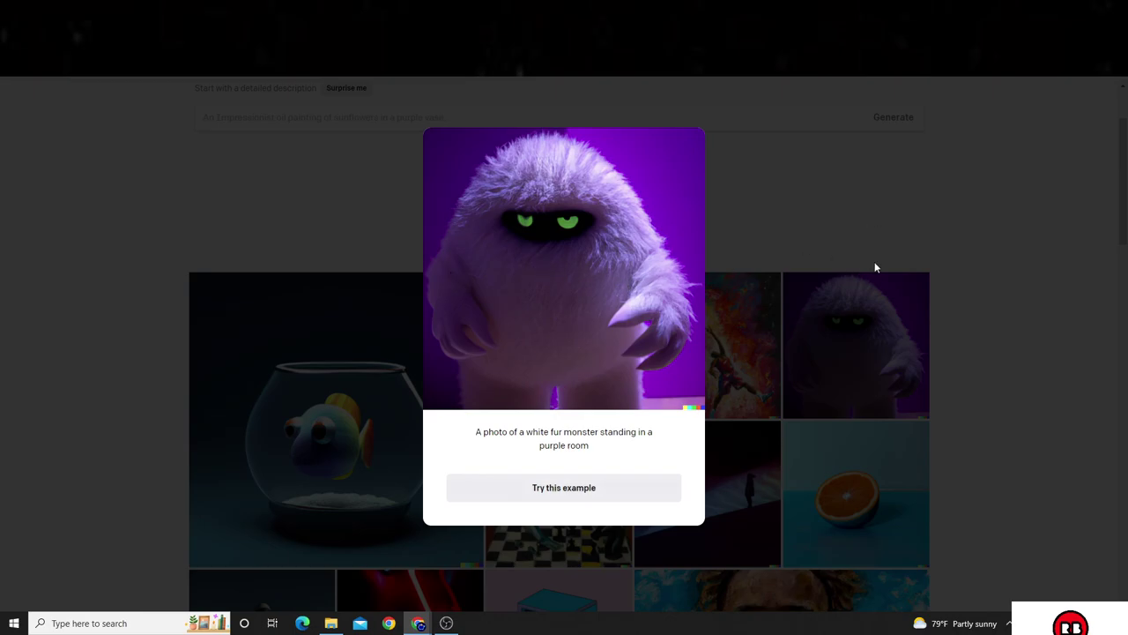
{"action": "left_click", "coordinate": [897, 243]}
{"action": "scroll", "coordinate": [896, 250], "scroll_direction": "down", "scroll_amount": 2}
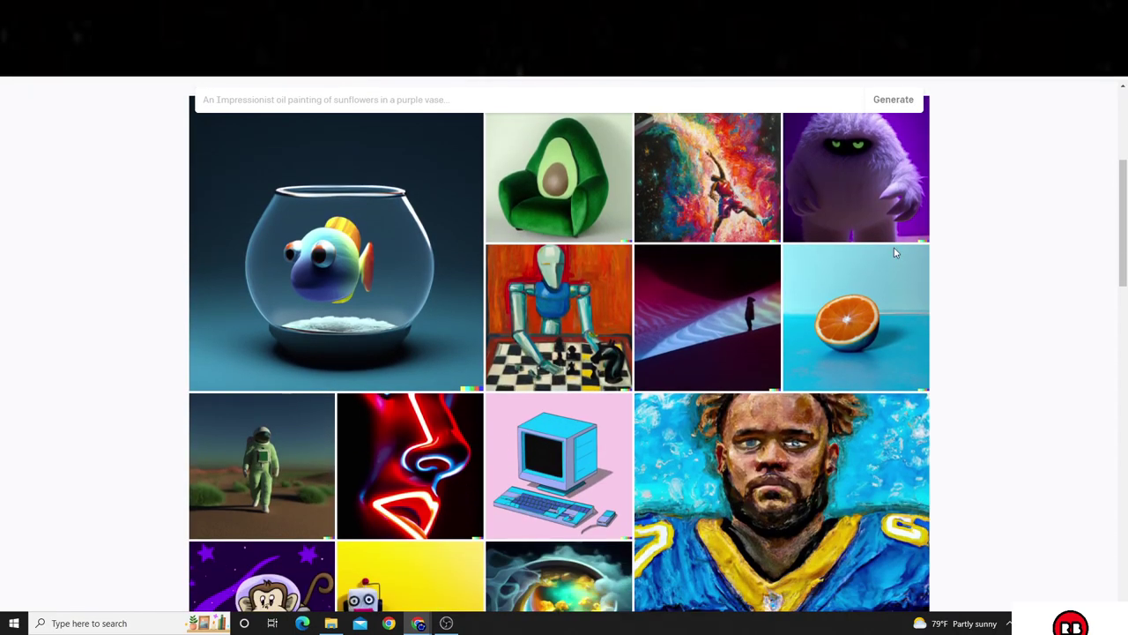
Step: Look at the blue orange example twice, closing its preview each time
{"action": "left_click", "coordinate": [876, 324]}
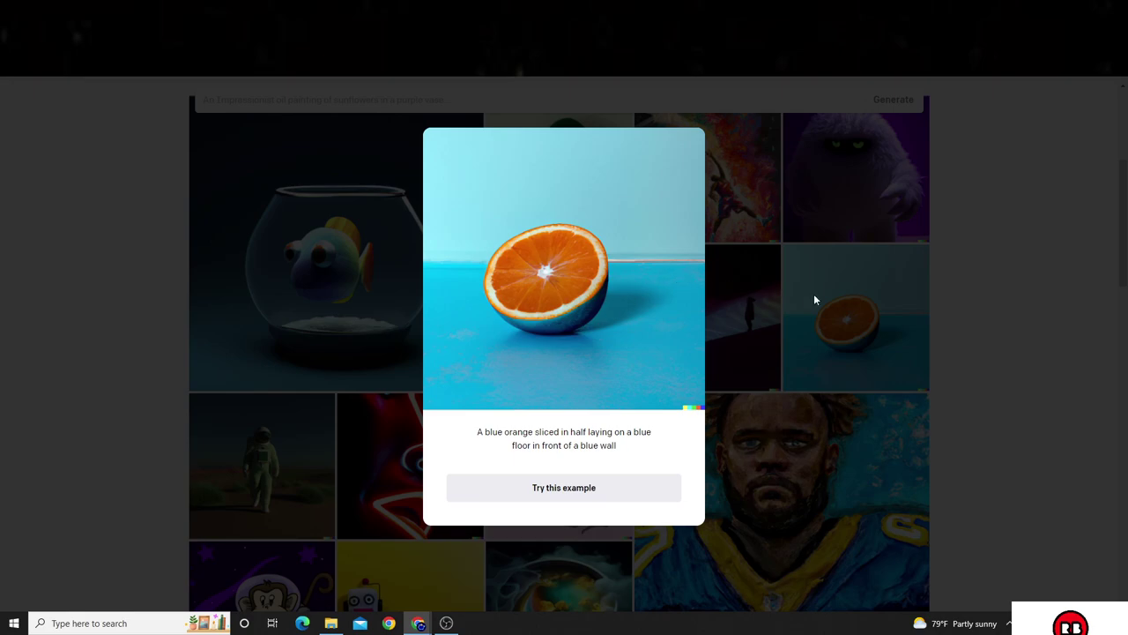
{"action": "left_click", "coordinate": [1025, 309]}
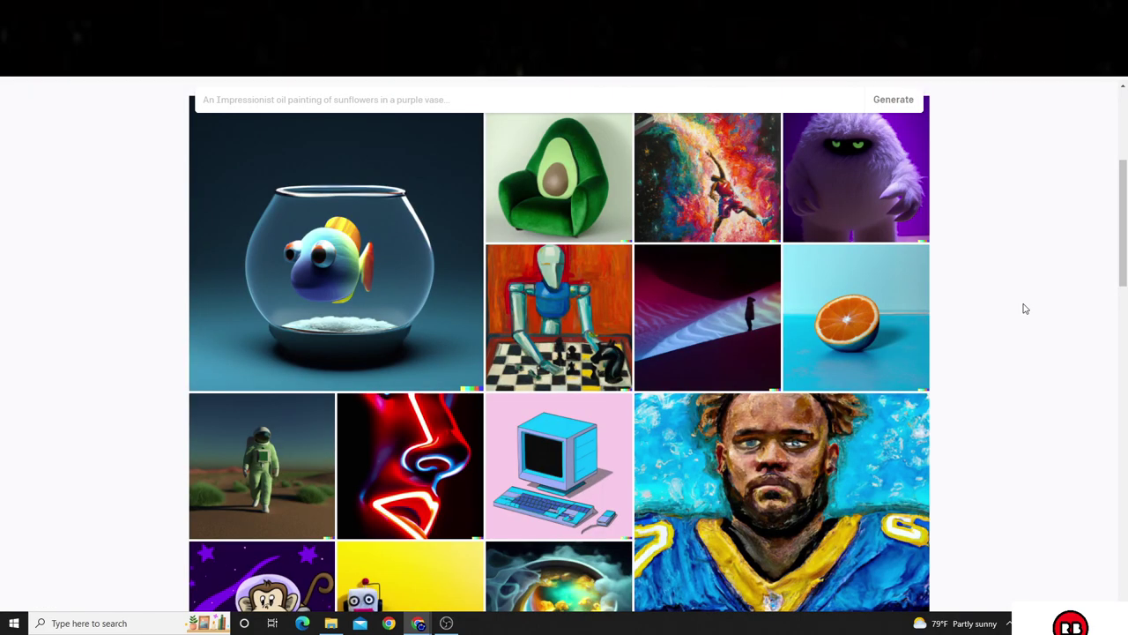
{"action": "left_click", "coordinate": [811, 320]}
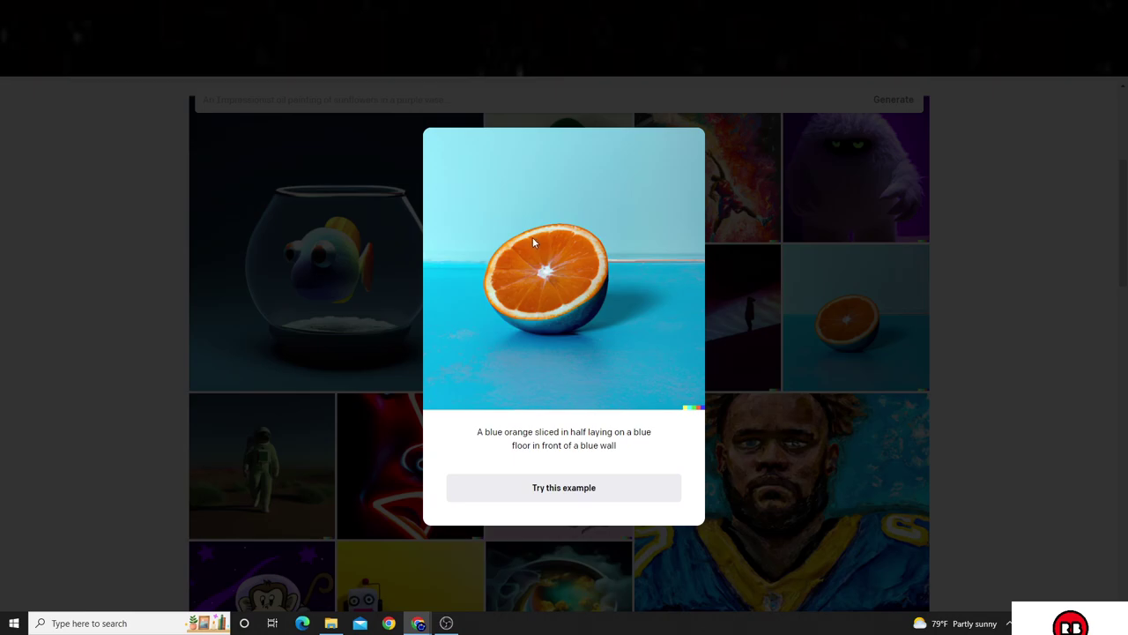
{"action": "left_click", "coordinate": [1006, 297]}
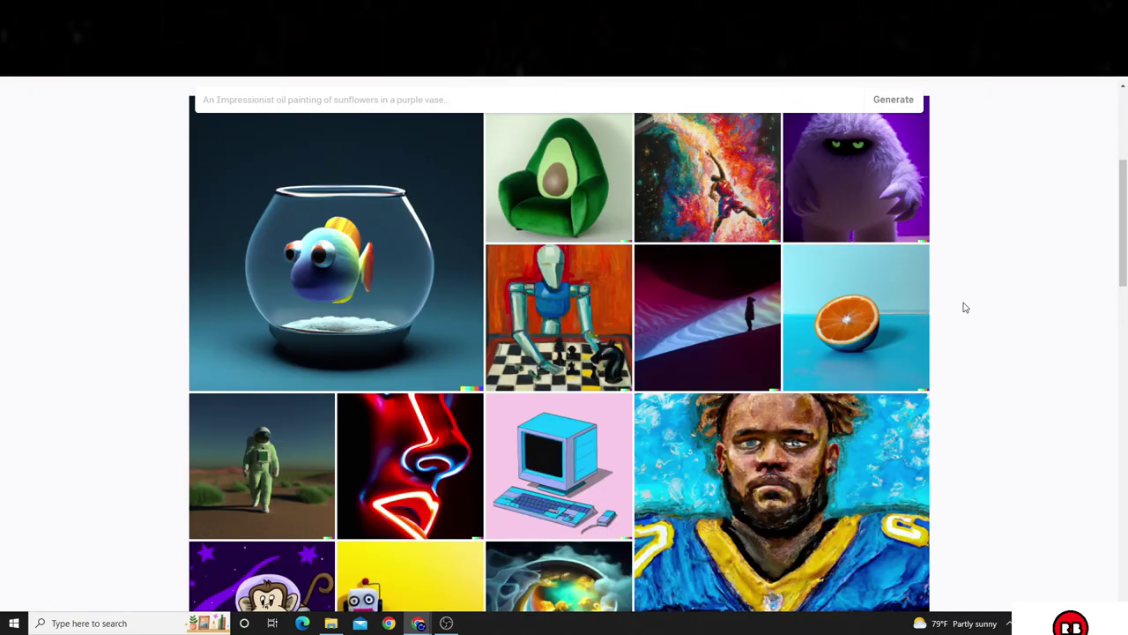
{"action": "scroll", "coordinate": [961, 307], "scroll_direction": "down", "scroll_amount": 3}
{"action": "scroll", "coordinate": [746, 317], "scroll_direction": "down", "scroll_amount": 3}
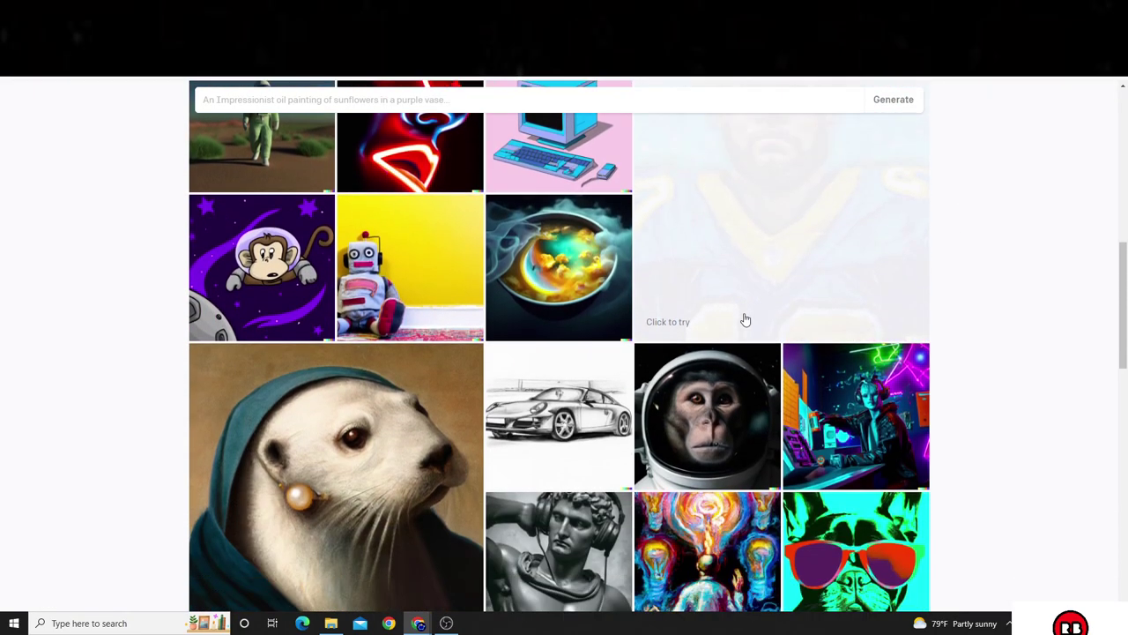
{"action": "scroll", "coordinate": [870, 267], "scroll_direction": "down", "scroll_amount": 4}
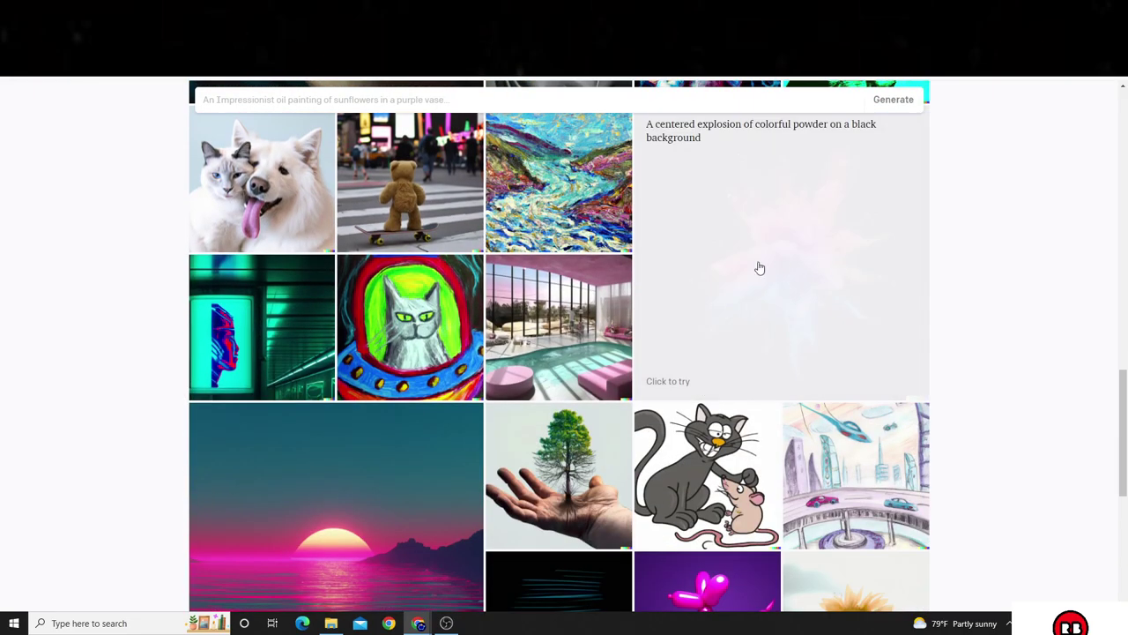
{"action": "scroll", "coordinate": [546, 264], "scroll_direction": "up", "scroll_amount": 1}
{"action": "scroll", "coordinate": [546, 262], "scroll_direction": "down", "scroll_amount": 3}
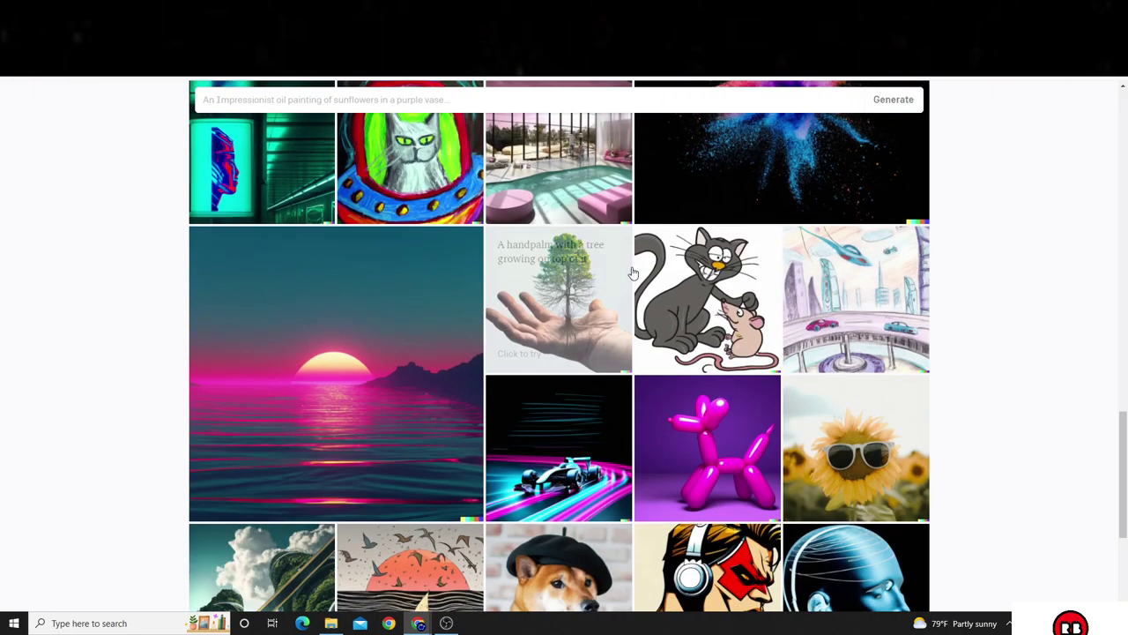
{"action": "scroll", "coordinate": [702, 296], "scroll_direction": "down", "scroll_amount": 3}
{"action": "scroll", "coordinate": [685, 283], "scroll_direction": "up", "scroll_amount": 9}
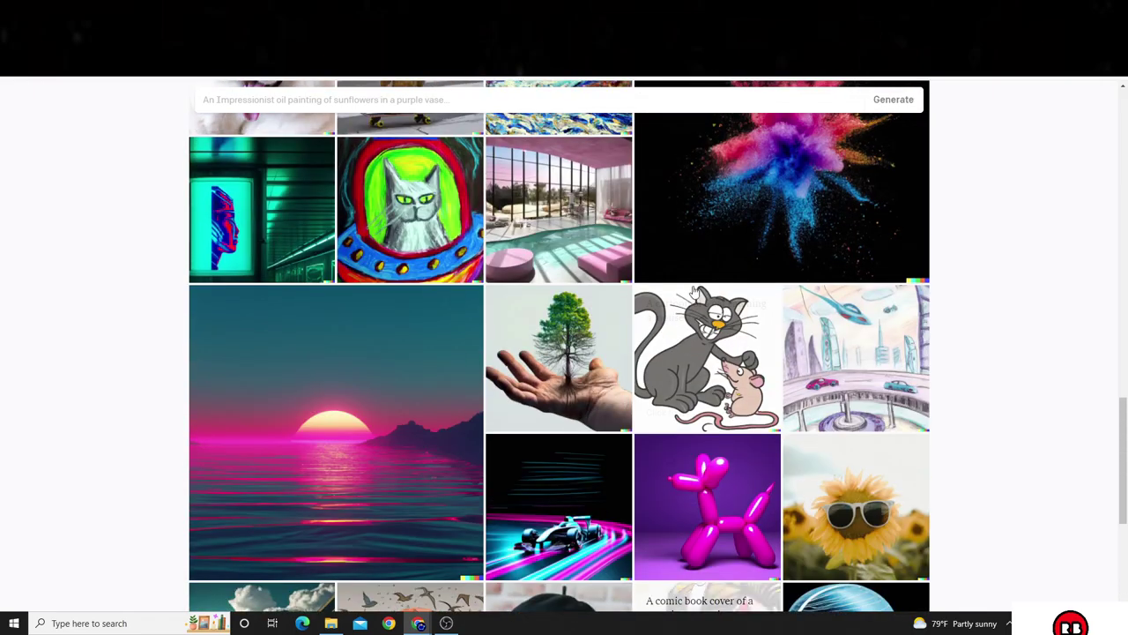
{"action": "scroll", "coordinate": [679, 283], "scroll_direction": "up", "scroll_amount": 3}
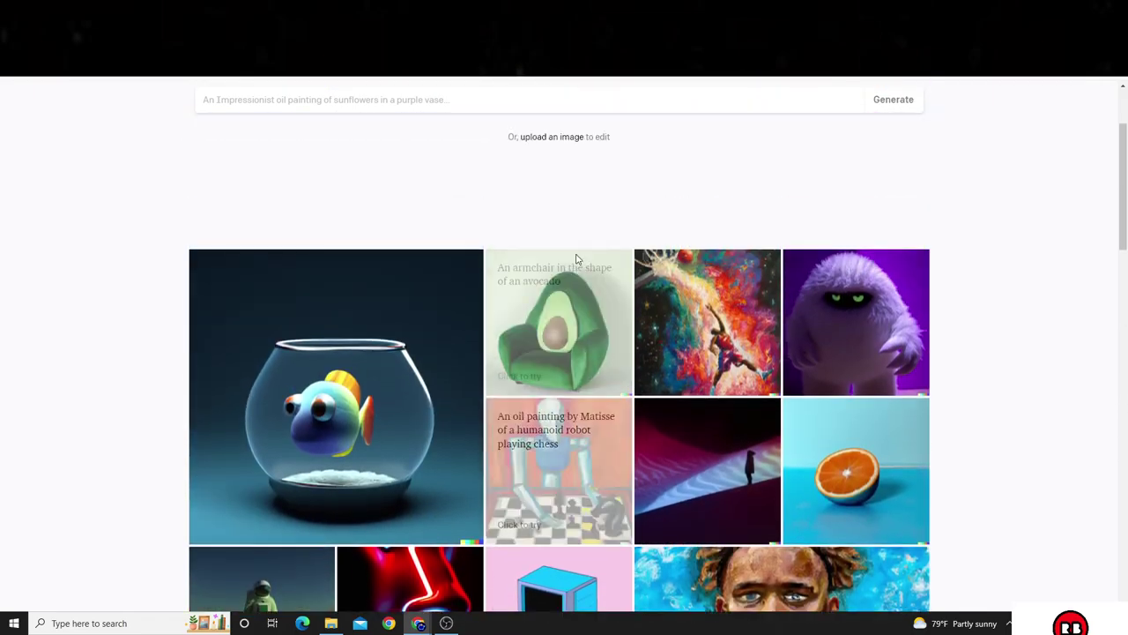
{"action": "scroll", "coordinate": [577, 258], "scroll_direction": "up", "scroll_amount": 2}
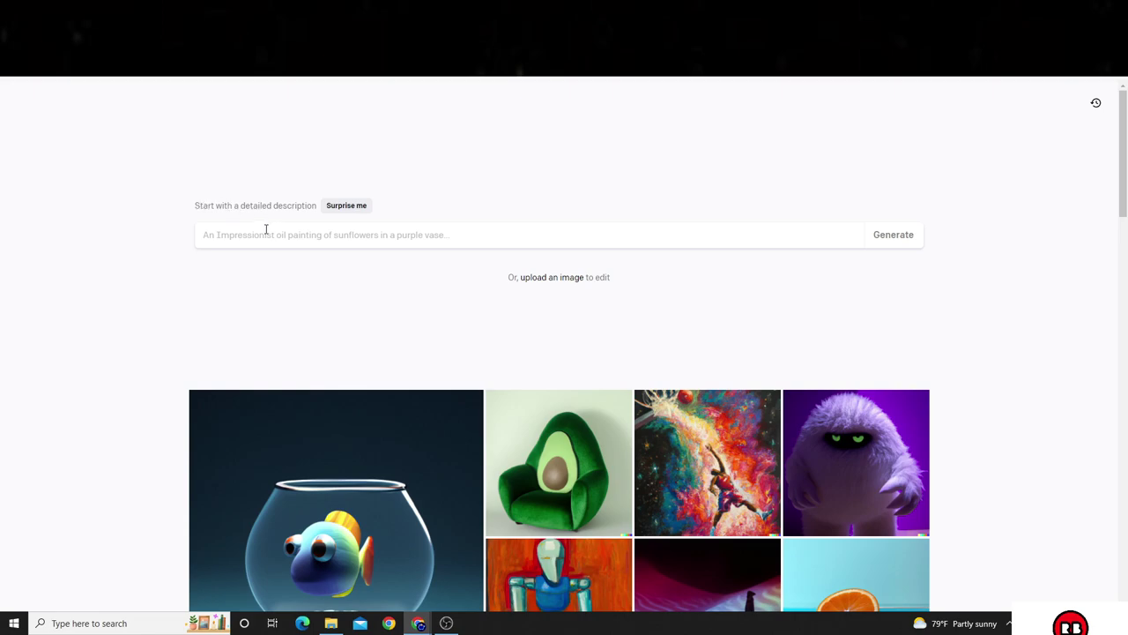
Step: Paste the van Gogh prompt start, add 'an icecream sundae', and correct it to 'ice-cream'
{"action": "type", "text": "A van Gogh style painting of"}
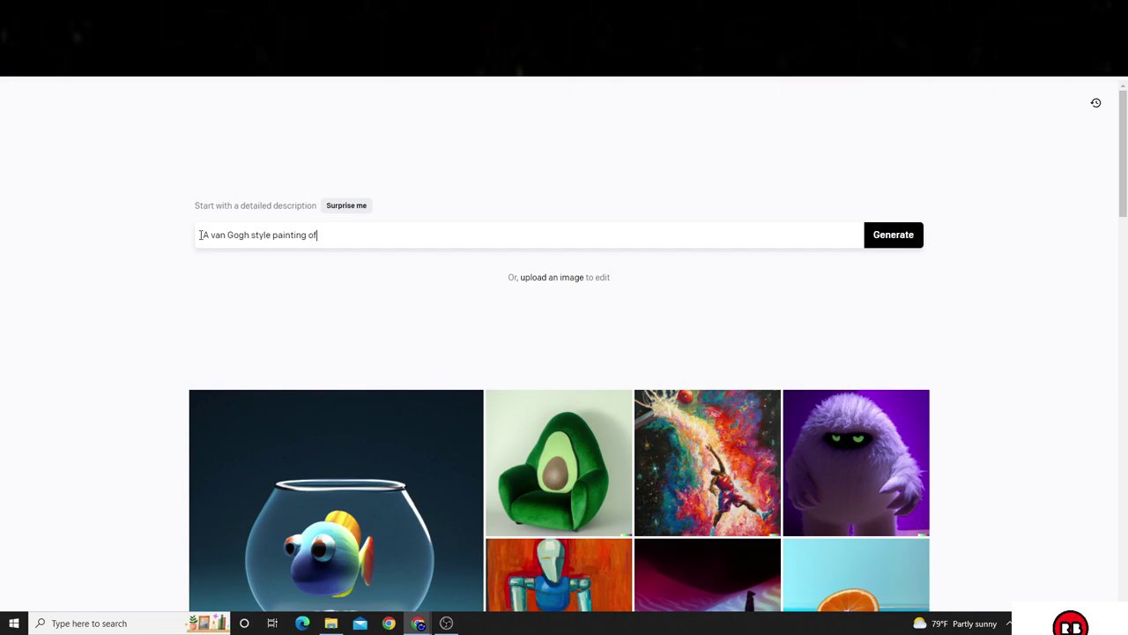
{"action": "left_click_drag", "start_coordinate": [202, 235], "coordinate": [303, 236]}
{"action": "left_click", "coordinate": [217, 238]}
{"action": "left_click_drag", "start_coordinate": [209, 235], "coordinate": [323, 235]}
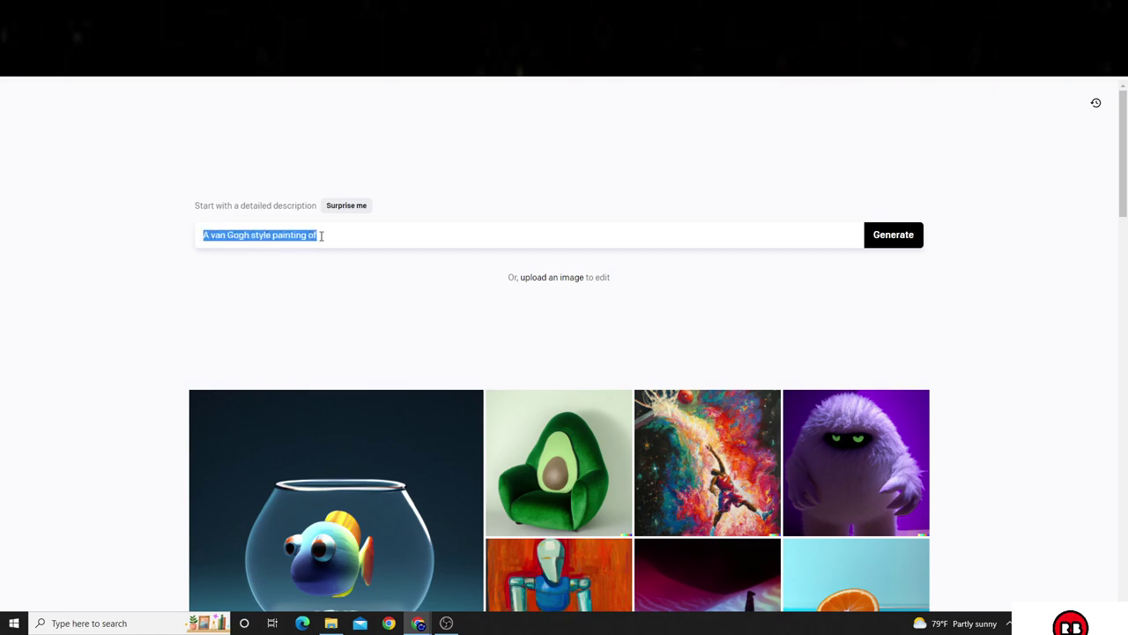
{"action": "left_click", "coordinate": [332, 255]}
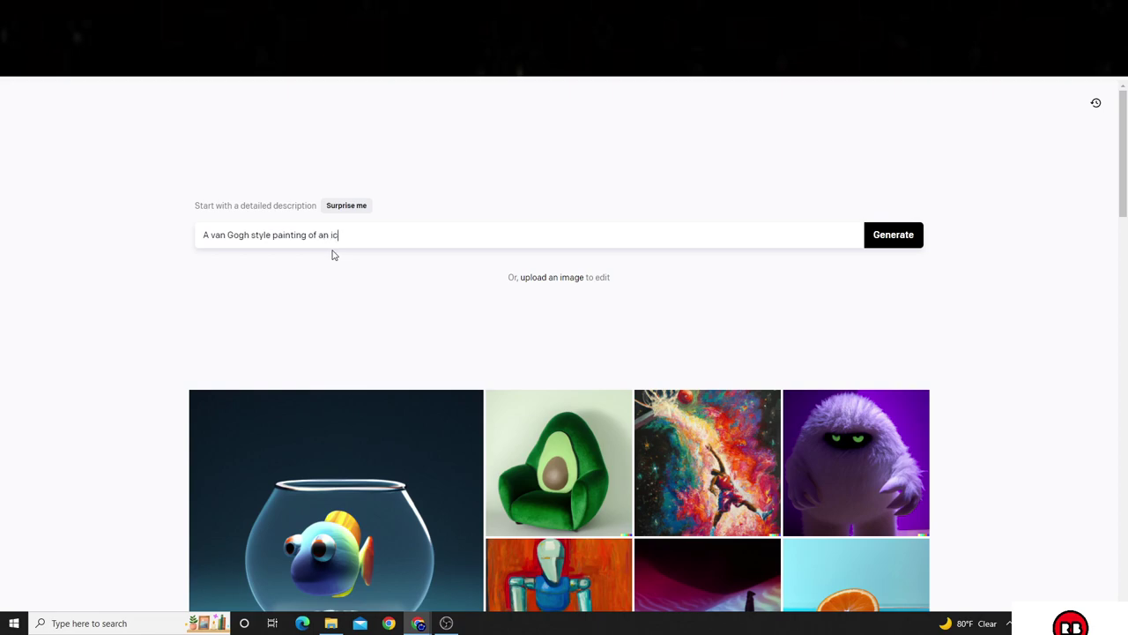
{"action": "type", "text": "an icecream sundae"}
{"action": "right_click", "coordinate": [343, 235]}
{"action": "left_click", "coordinate": [483, 243]}
Step: Generate images for the sundae prompt and dismiss the More history notice
{"action": "left_click", "coordinate": [907, 238]}
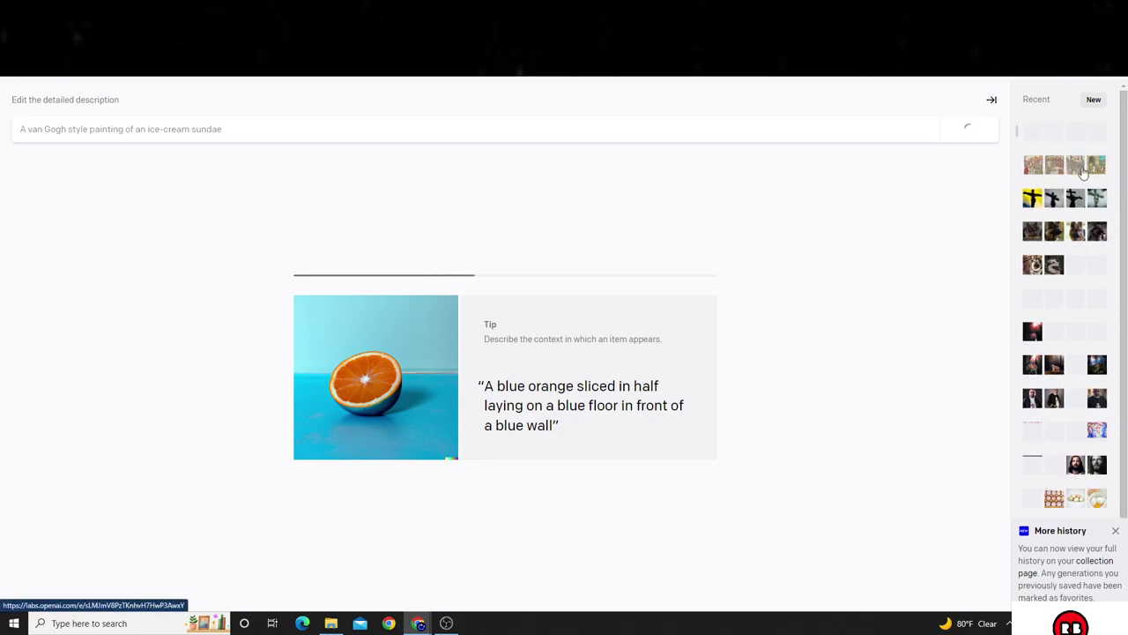
{"action": "left_click", "coordinate": [1118, 534]}
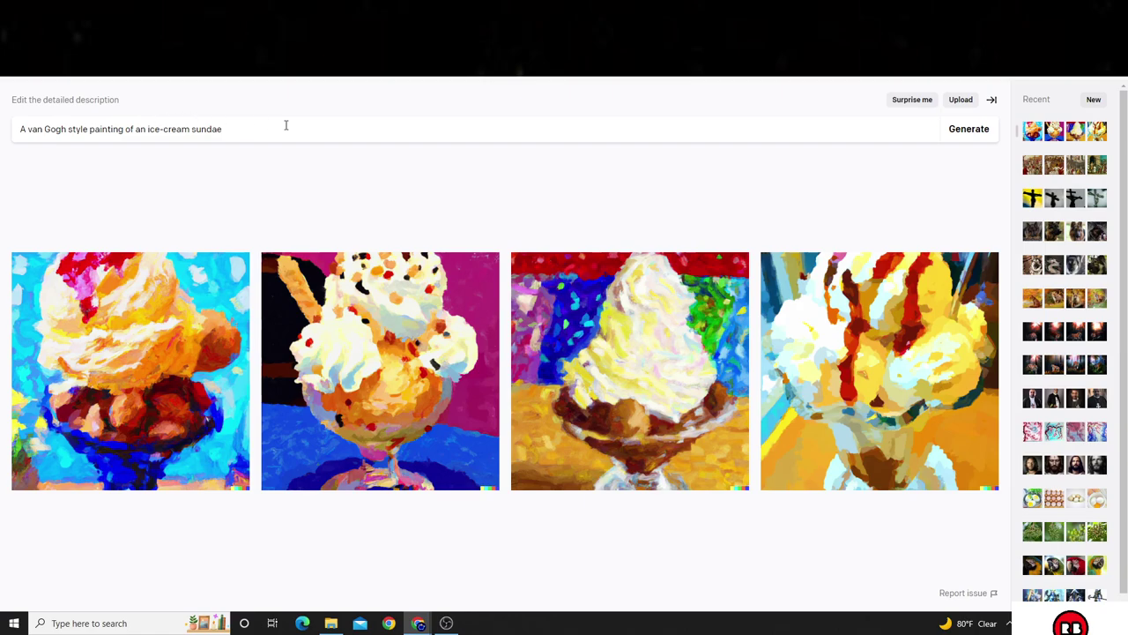
{"action": "left_click_drag", "start_coordinate": [285, 129], "coordinate": [33, 129]}
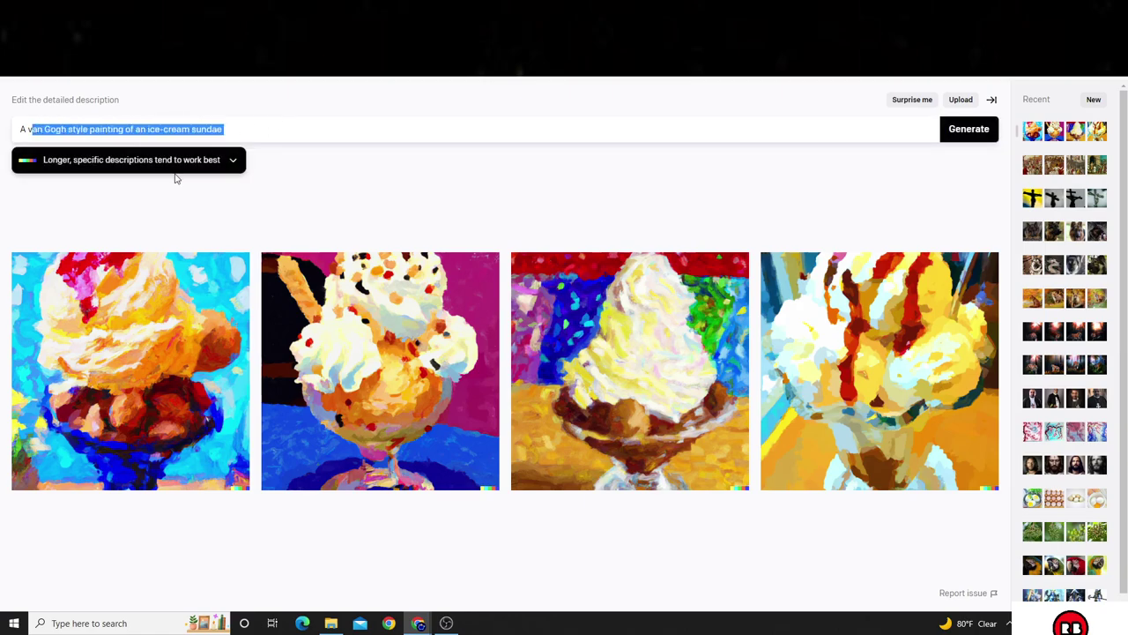
{"action": "left_click", "coordinate": [204, 340]}
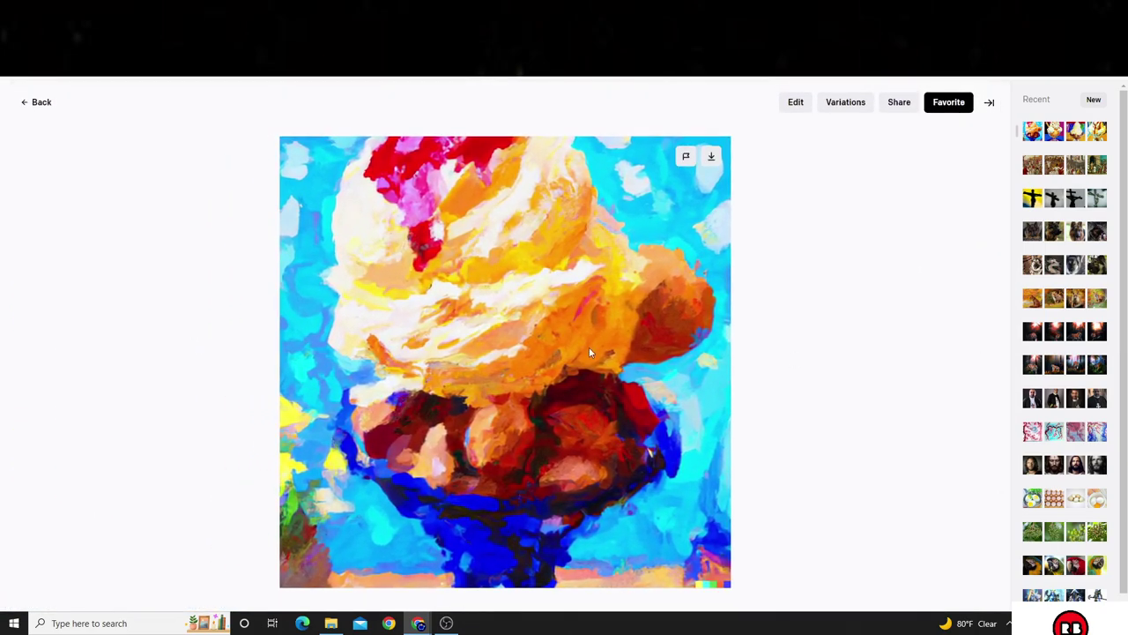
{"action": "left_click", "coordinate": [735, 330]}
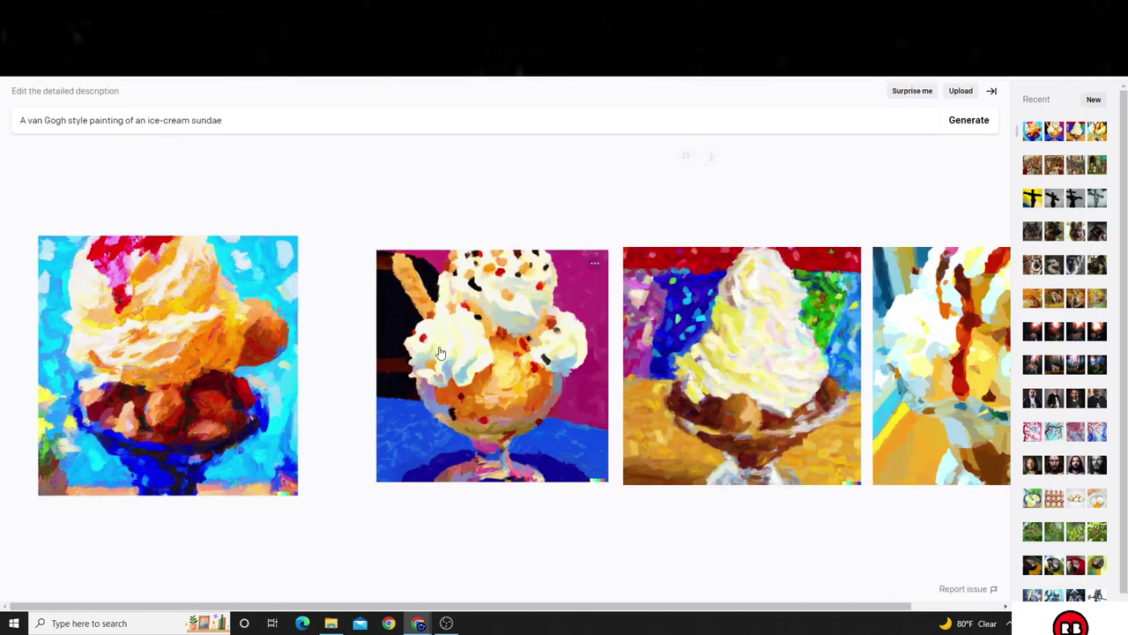
{"action": "left_click", "coordinate": [412, 355]}
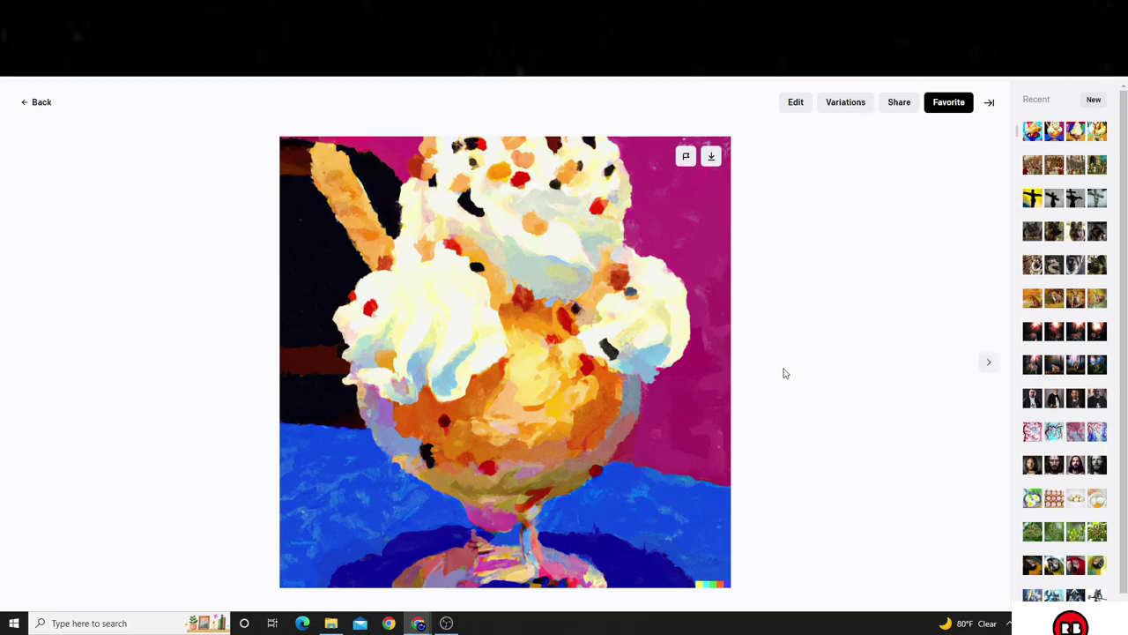
{"action": "key", "text": "Right"}
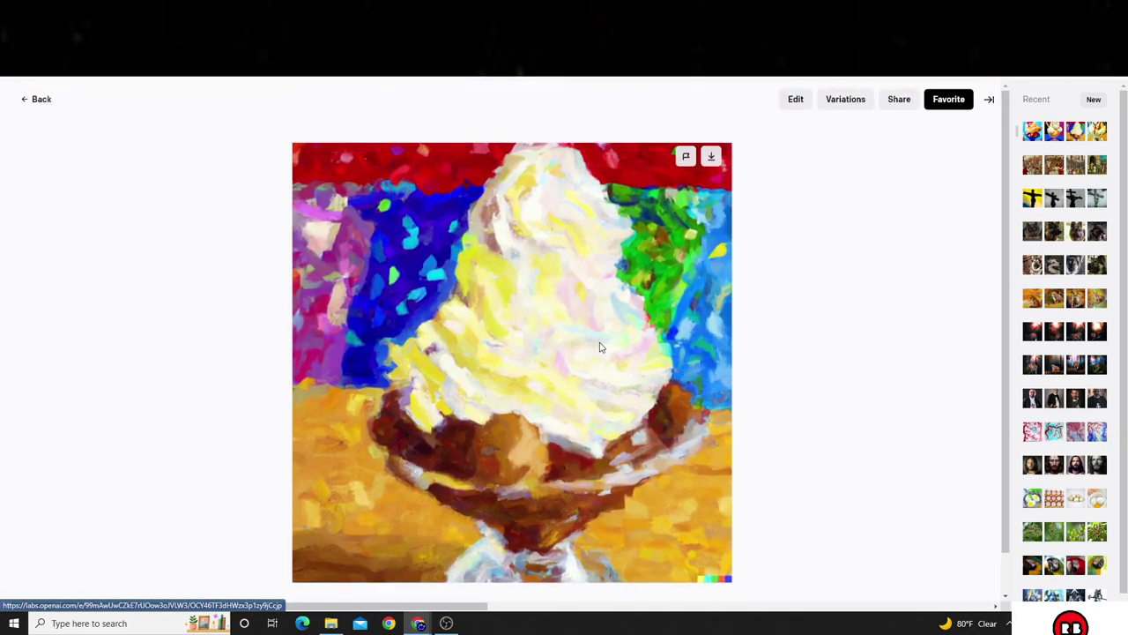
{"action": "left_click", "coordinate": [817, 394]}
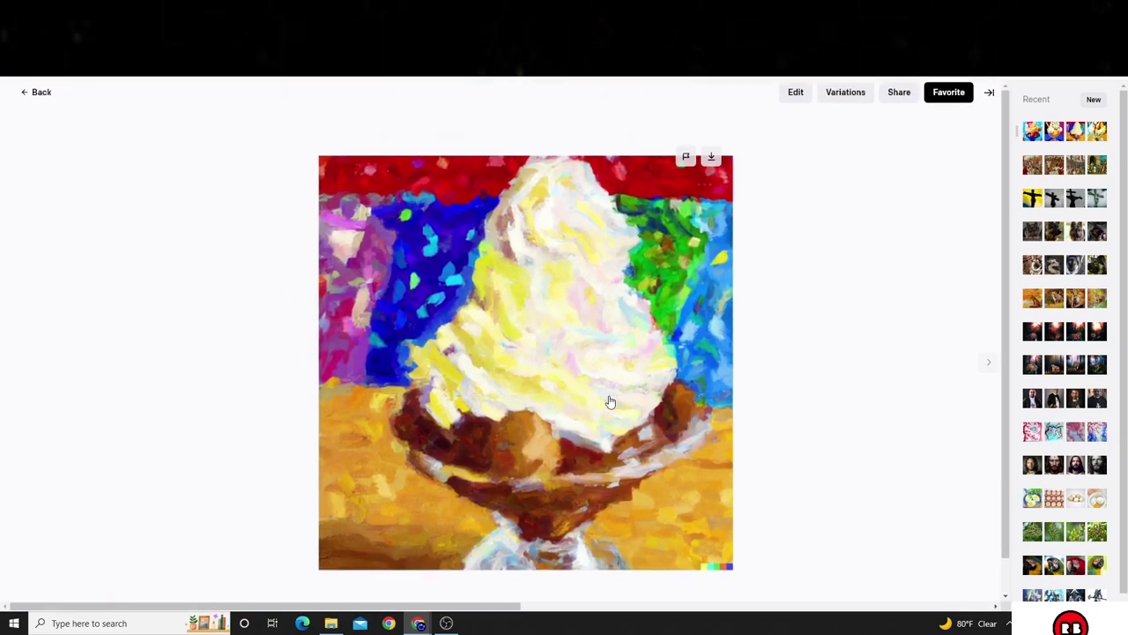
{"action": "key", "text": "Right"}
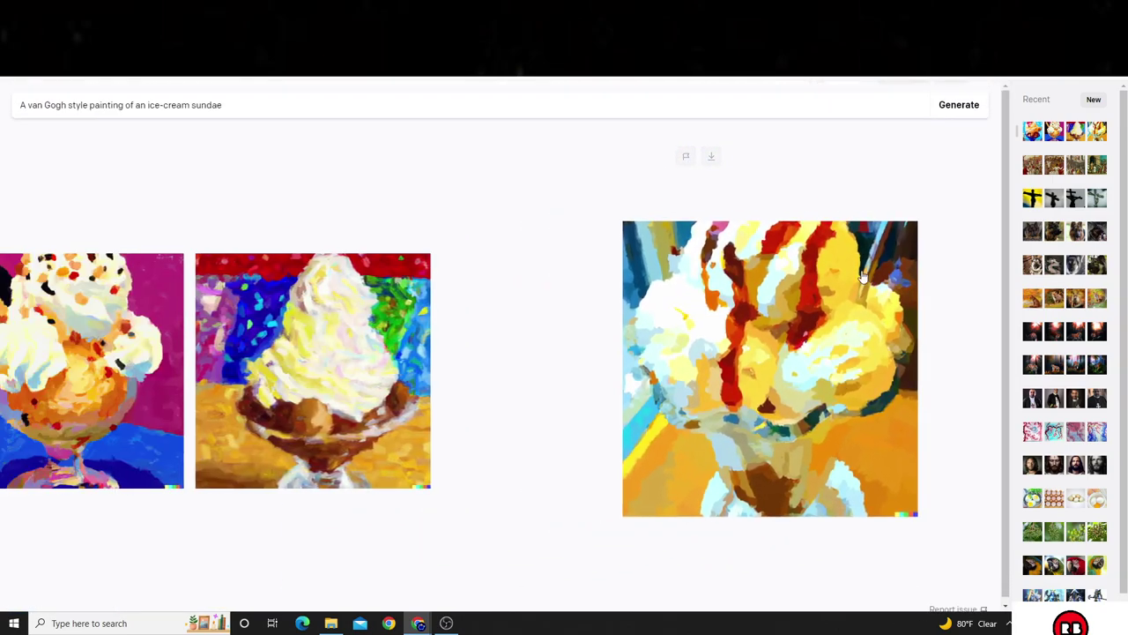
{"action": "left_click", "coordinate": [867, 278]}
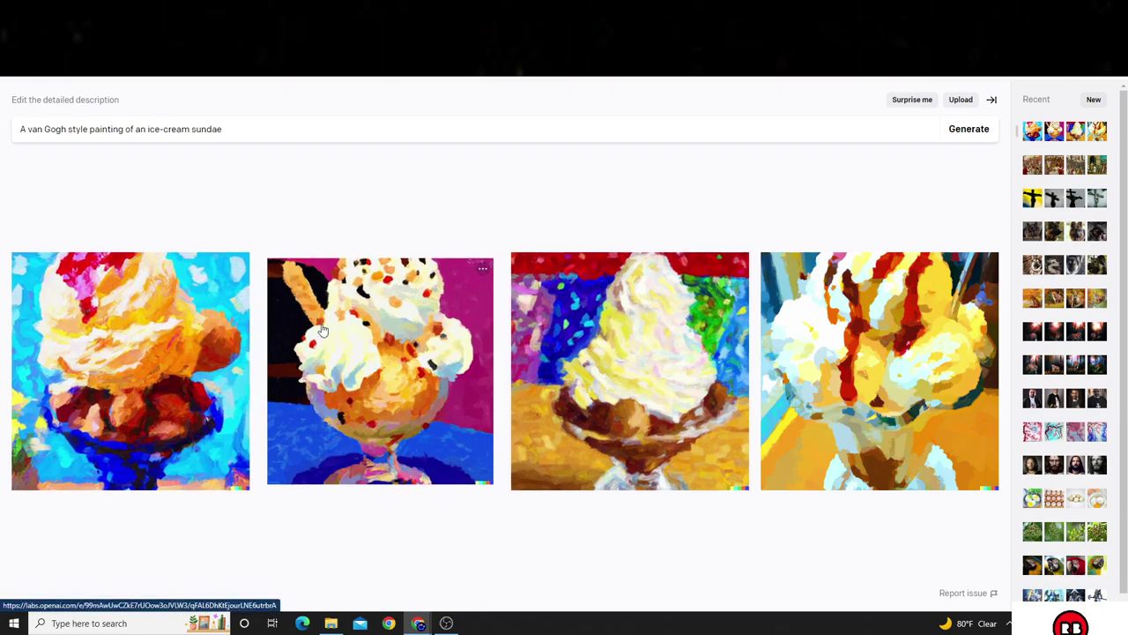
{"action": "left_click", "coordinate": [954, 388]}
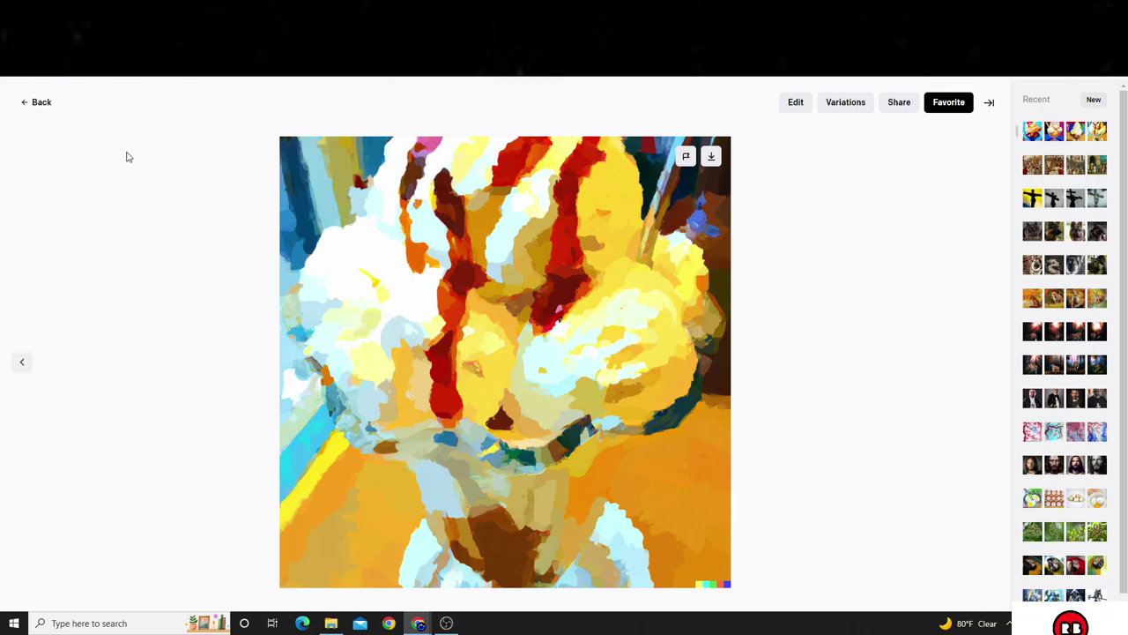
{"action": "left_click", "coordinate": [32, 103]}
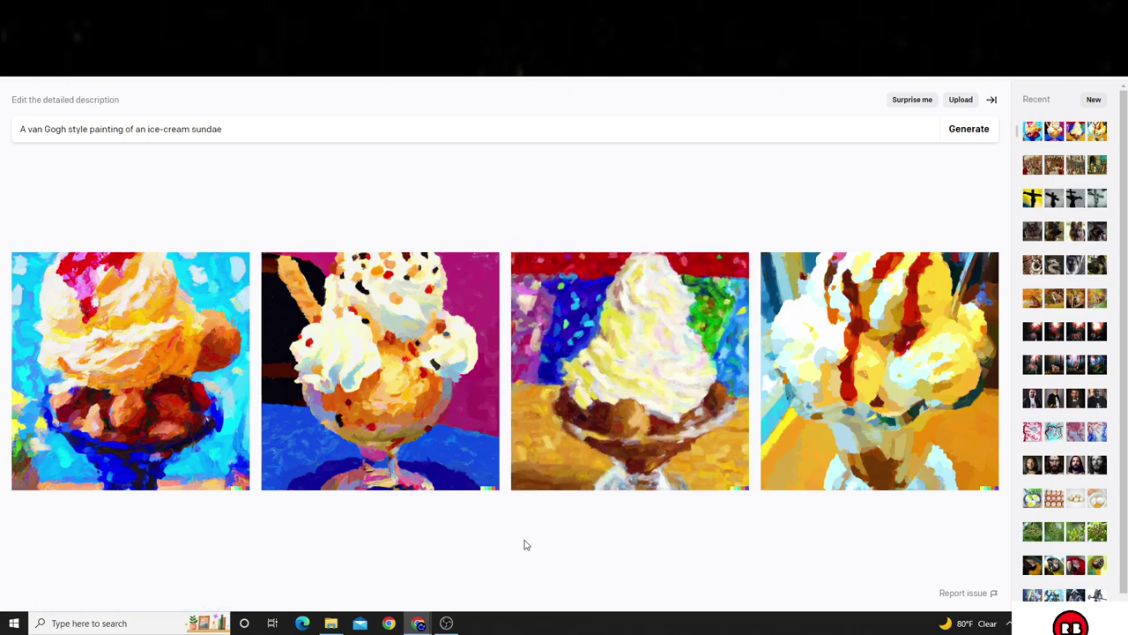
Step: View the third sundae painting at large size, then go back to the four results
{"action": "left_click", "coordinate": [533, 415]}
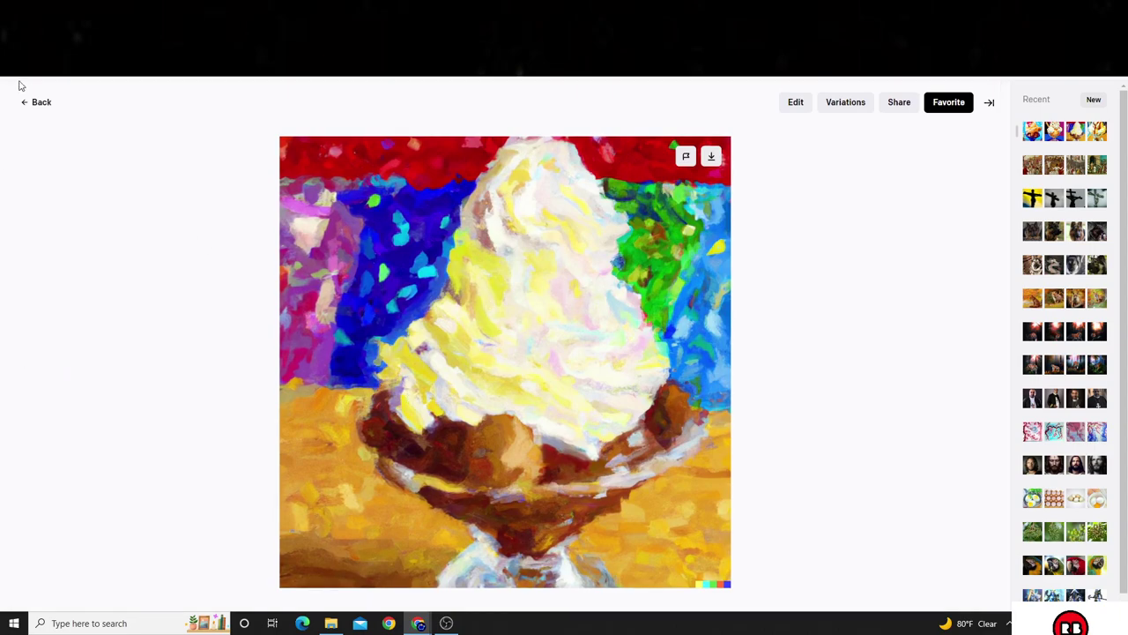
{"action": "left_click", "coordinate": [37, 105]}
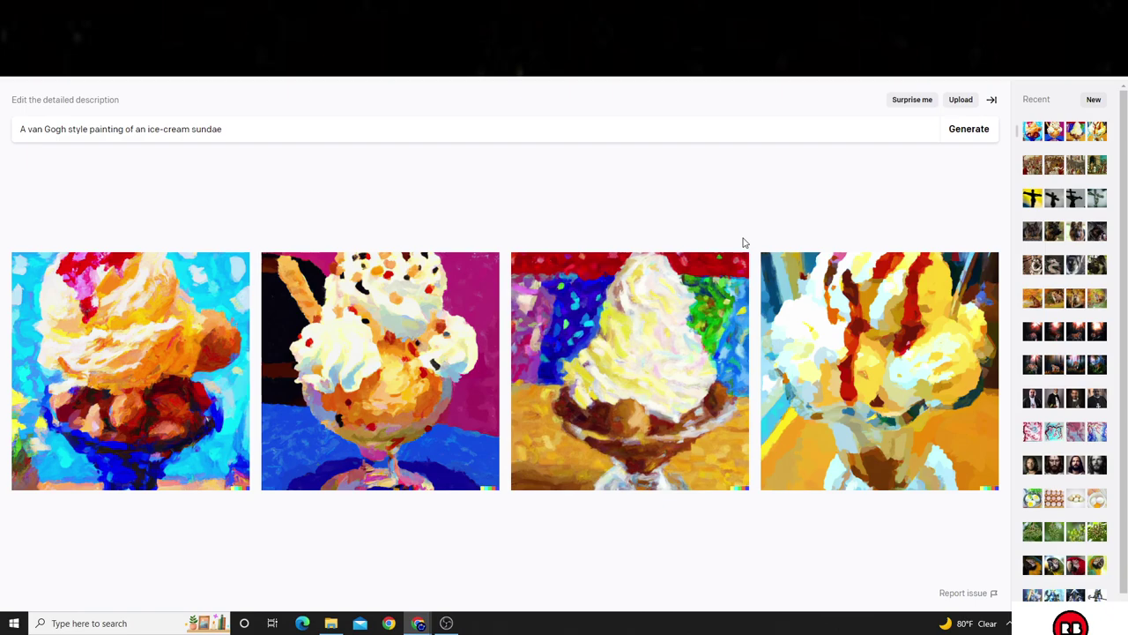
Step: View the fourth and second sundae paintings large, returning to the grid after each
{"action": "left_click", "coordinate": [827, 322]}
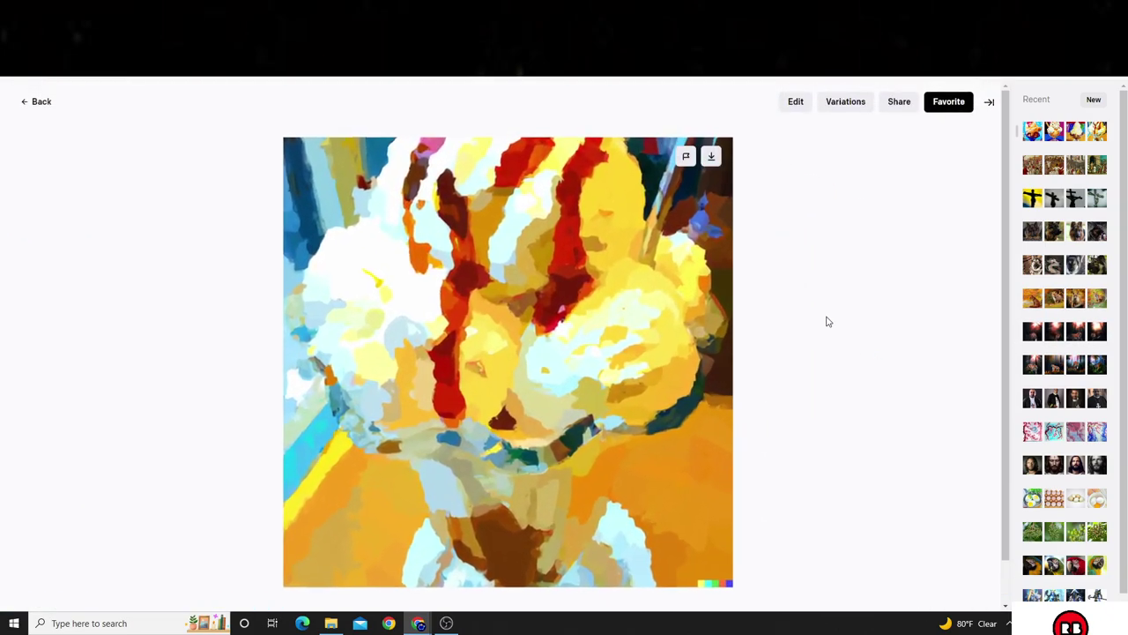
{"action": "left_click", "coordinate": [56, 115]}
{"action": "left_click", "coordinate": [384, 415]}
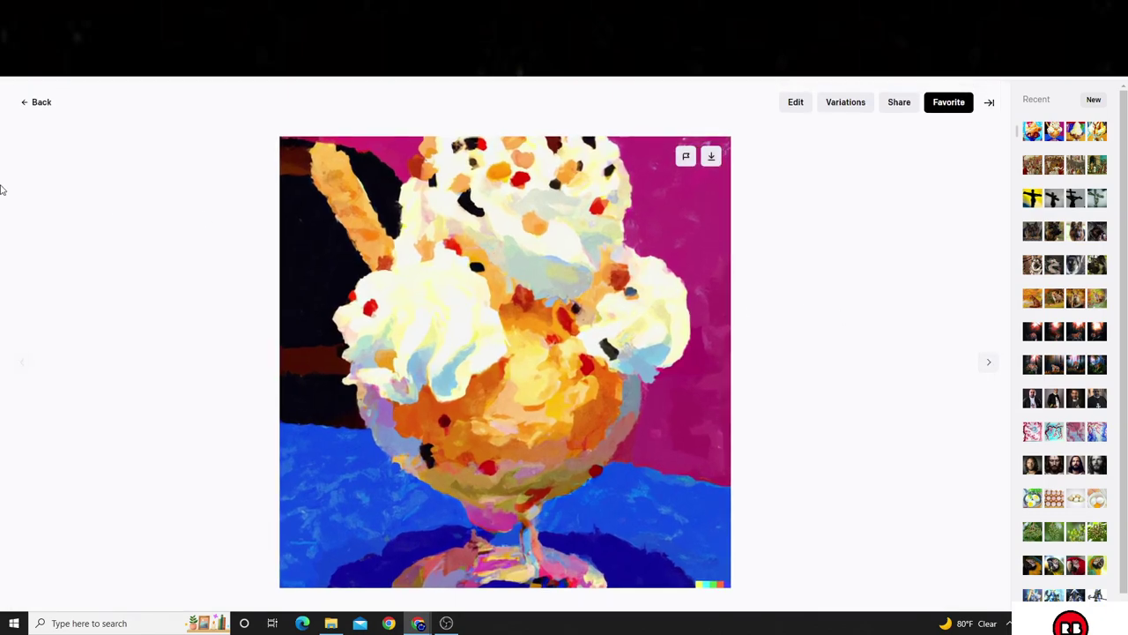
{"action": "left_click", "coordinate": [37, 102]}
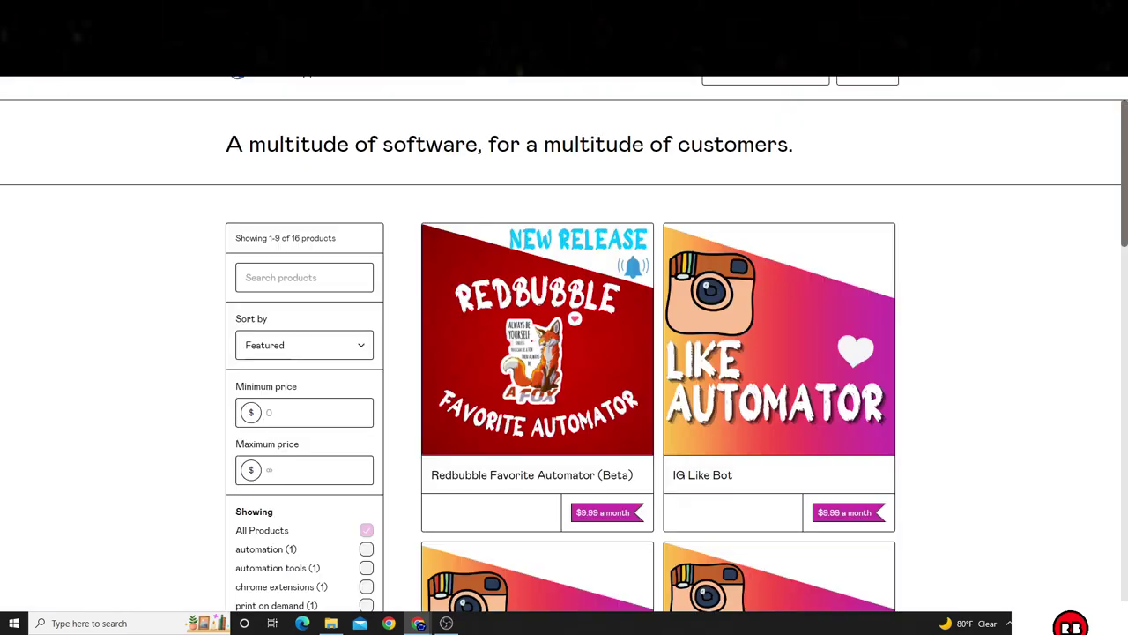
Step: Open the Stock Photos product from the Gumroad listing and look over its membership page
{"action": "scroll", "coordinate": [741, 455], "scroll_direction": "down", "scroll_amount": 14}
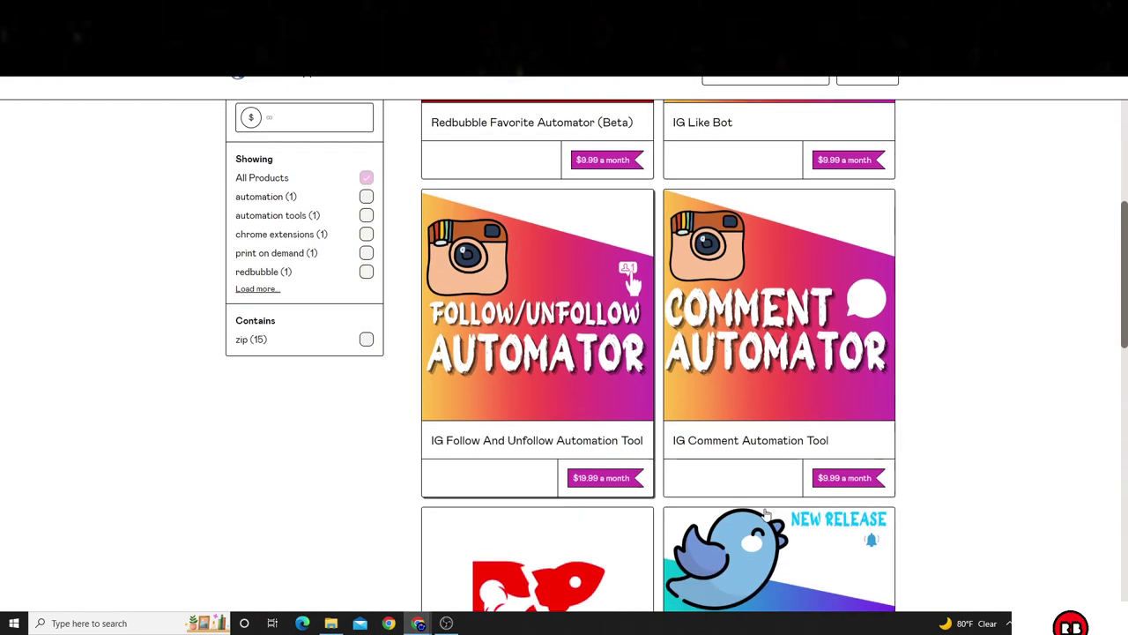
{"action": "scroll", "coordinate": [740, 456], "scroll_direction": "down", "scroll_amount": 10}
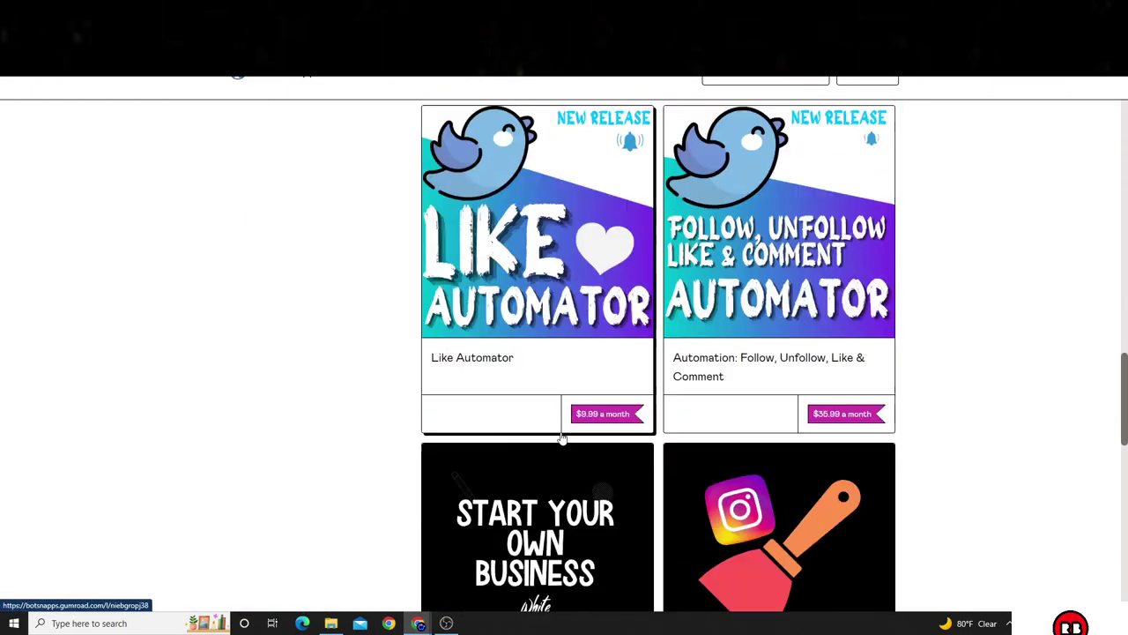
{"action": "left_click", "coordinate": [667, 469]}
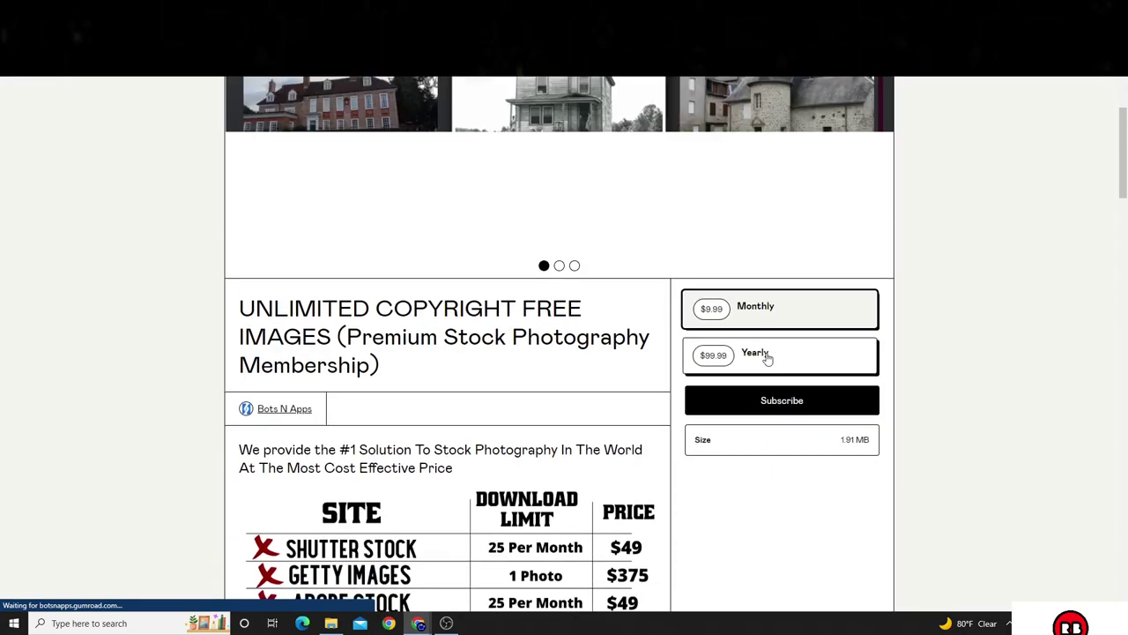
{"action": "scroll", "coordinate": [754, 358], "scroll_direction": "down", "scroll_amount": 4}
{"action": "scroll", "coordinate": [737, 357], "scroll_direction": "up", "scroll_amount": 3}
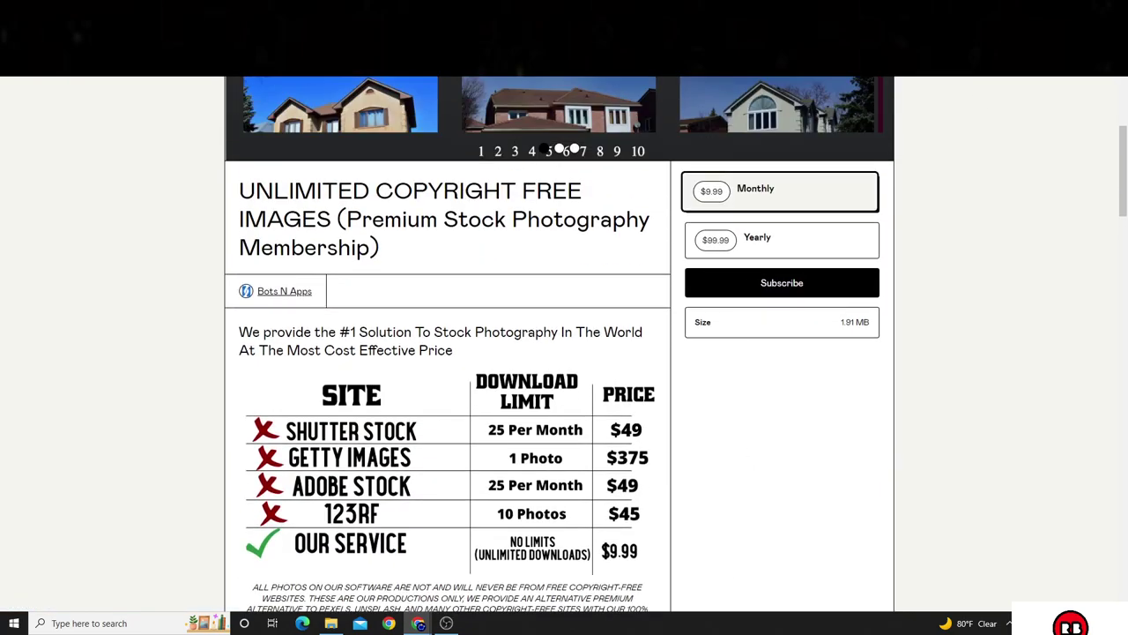
Step: Search the Unlimited Copyright Free Images extension for 'ice cream'
{"action": "left_click", "coordinate": [1013, 39]}
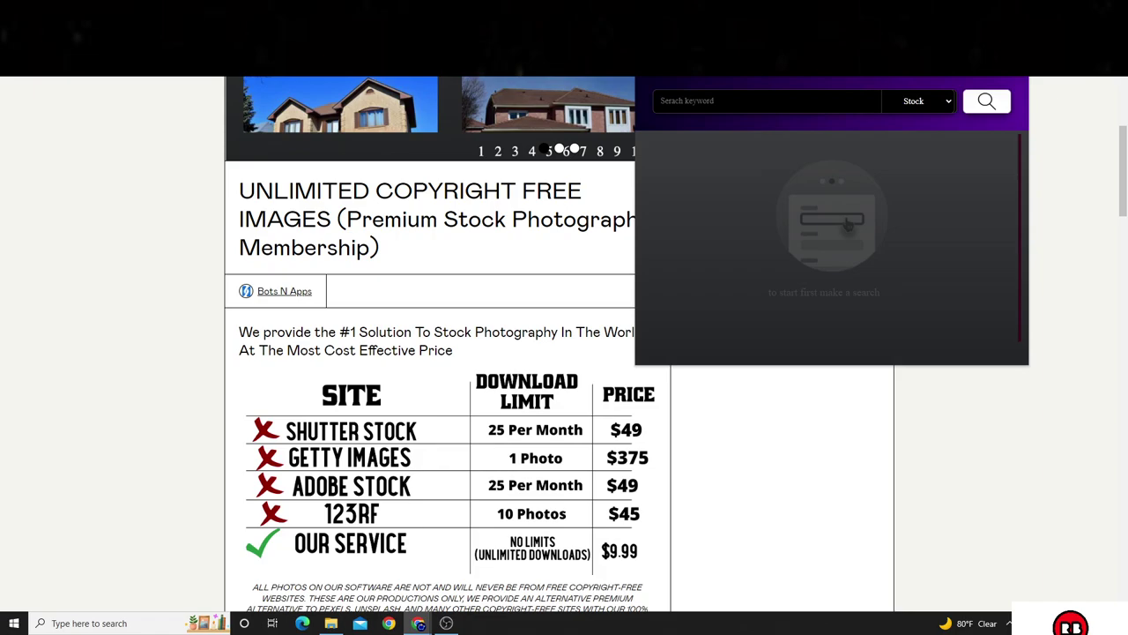
{"action": "scroll", "coordinate": [316, 170], "scroll_direction": "up", "scroll_amount": 5}
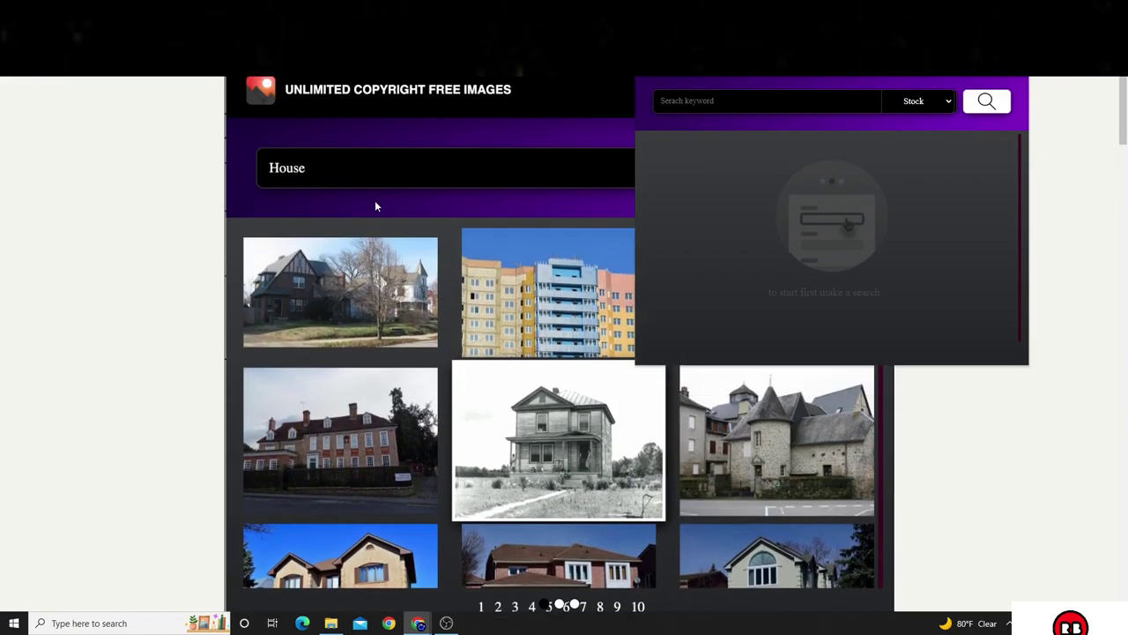
{"action": "type", "text": "icecream"}
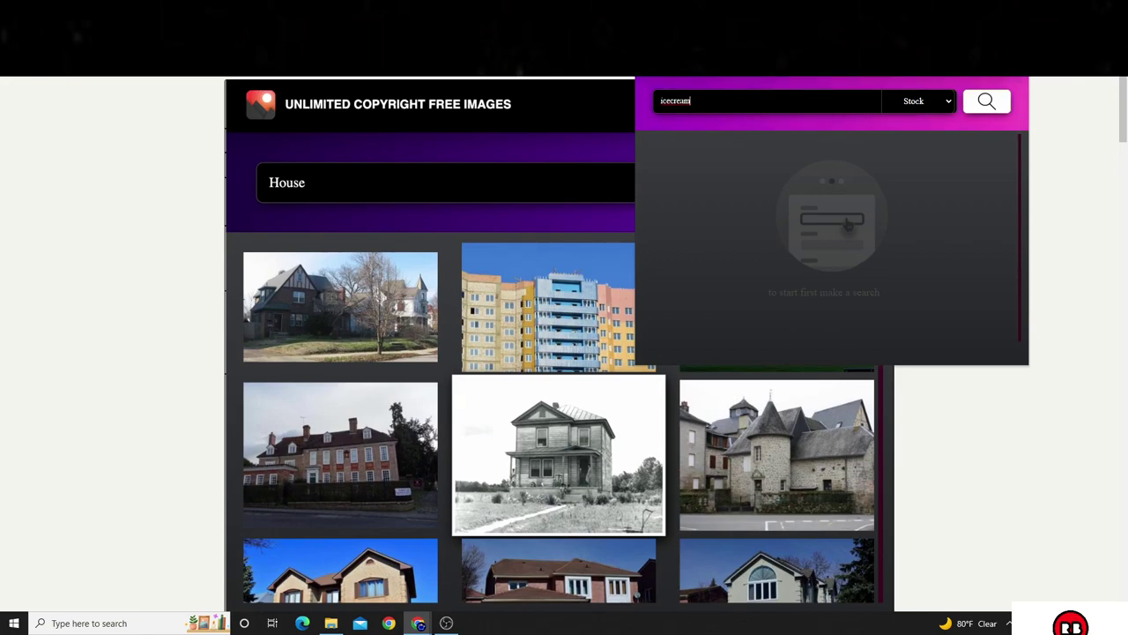
{"action": "left_click", "coordinate": [676, 101]}
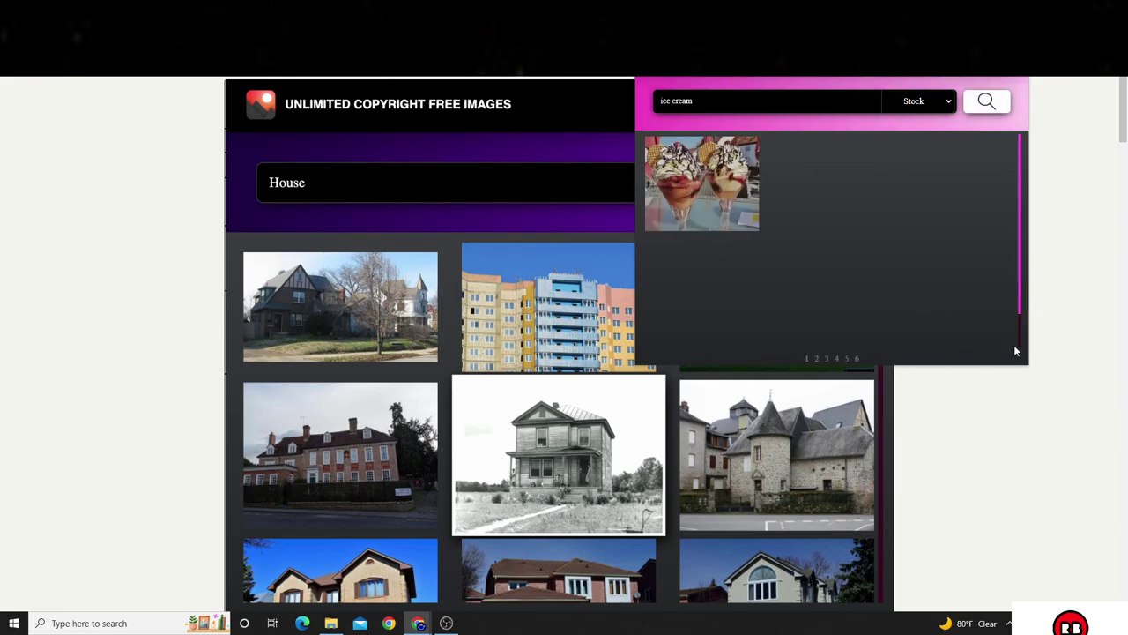
Step: Browse the ice cream dessert photos, then select the search keyword
{"action": "scroll", "coordinate": [889, 317], "scroll_direction": "down", "scroll_amount": 2}
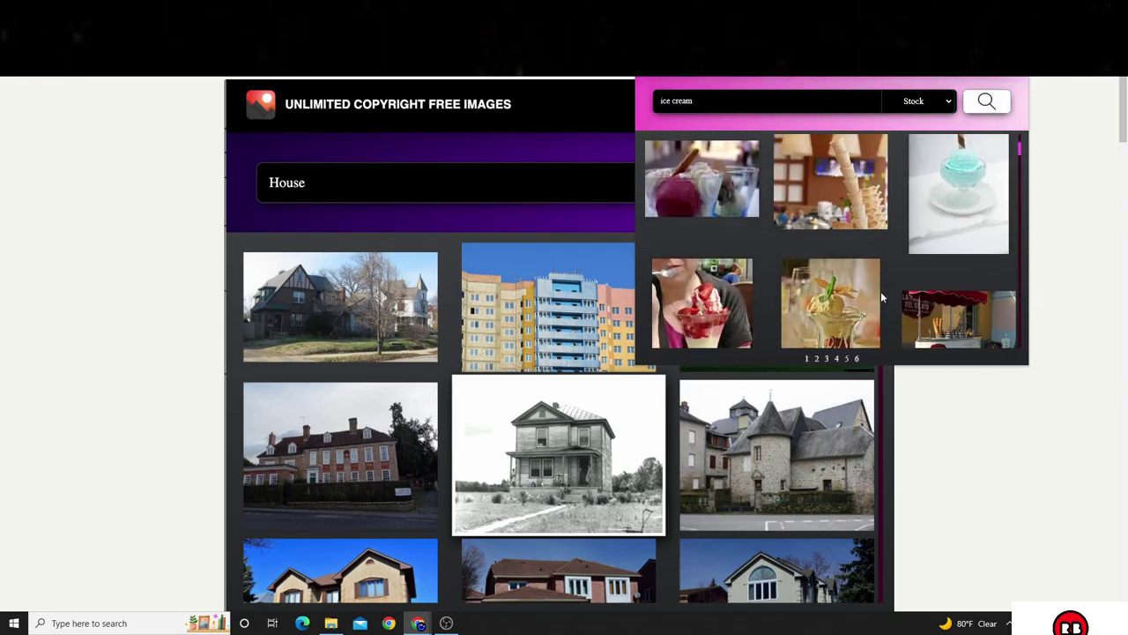
{"action": "scroll", "coordinate": [819, 261], "scroll_direction": "down", "scroll_amount": 2}
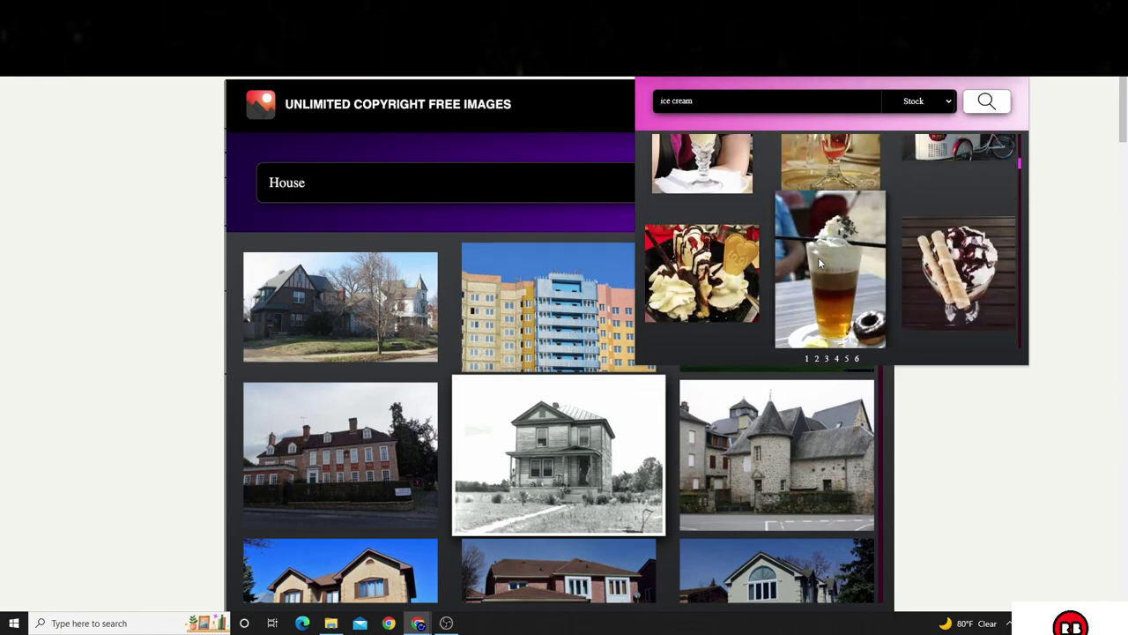
{"action": "scroll", "coordinate": [864, 280], "scroll_direction": "down", "scroll_amount": 2}
{"action": "scroll", "coordinate": [820, 251], "scroll_direction": "down", "scroll_amount": 2}
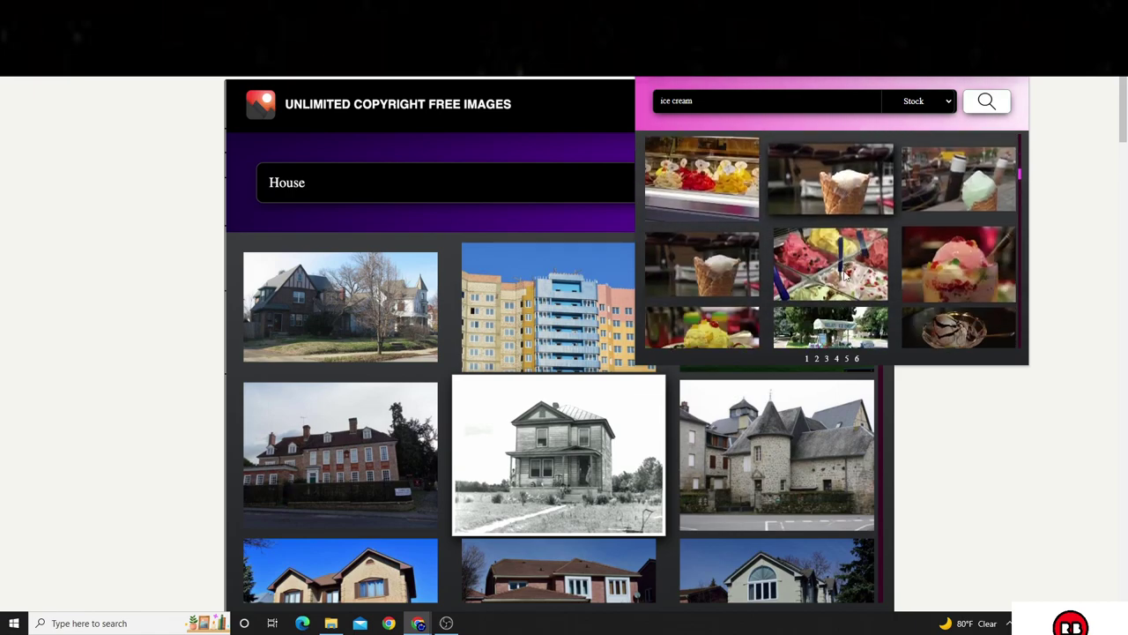
{"action": "scroll", "coordinate": [849, 272], "scroll_direction": "down", "scroll_amount": 4}
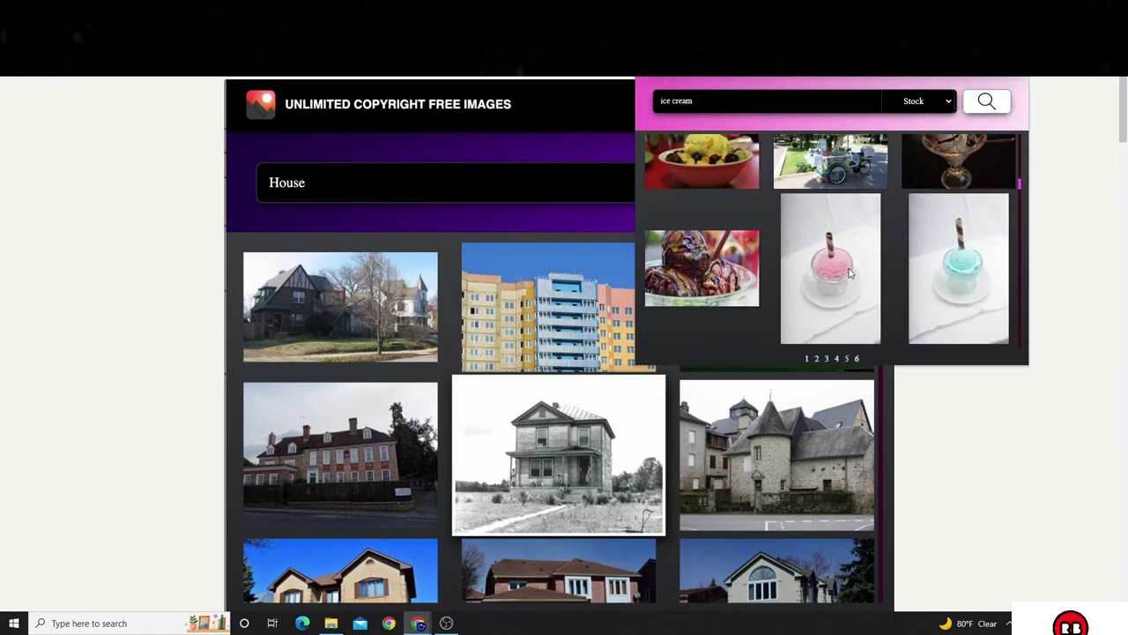
{"action": "scroll", "coordinate": [838, 254], "scroll_direction": "down", "scroll_amount": 5}
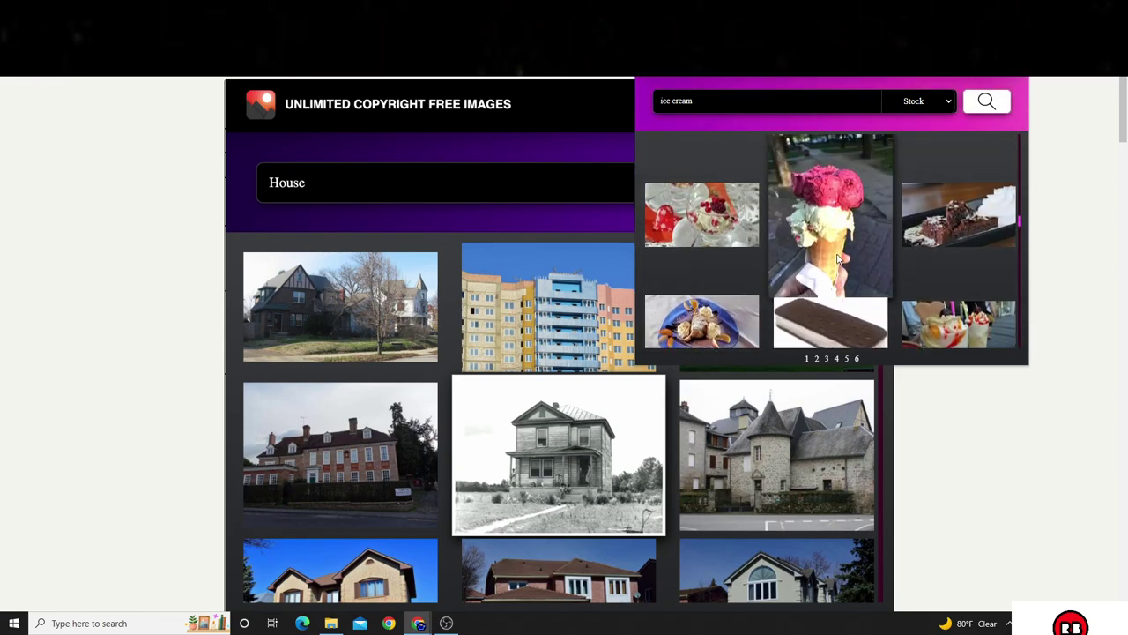
{"action": "scroll", "coordinate": [855, 299], "scroll_direction": "down", "scroll_amount": 3}
{"action": "scroll", "coordinate": [861, 308], "scroll_direction": "down", "scroll_amount": 3}
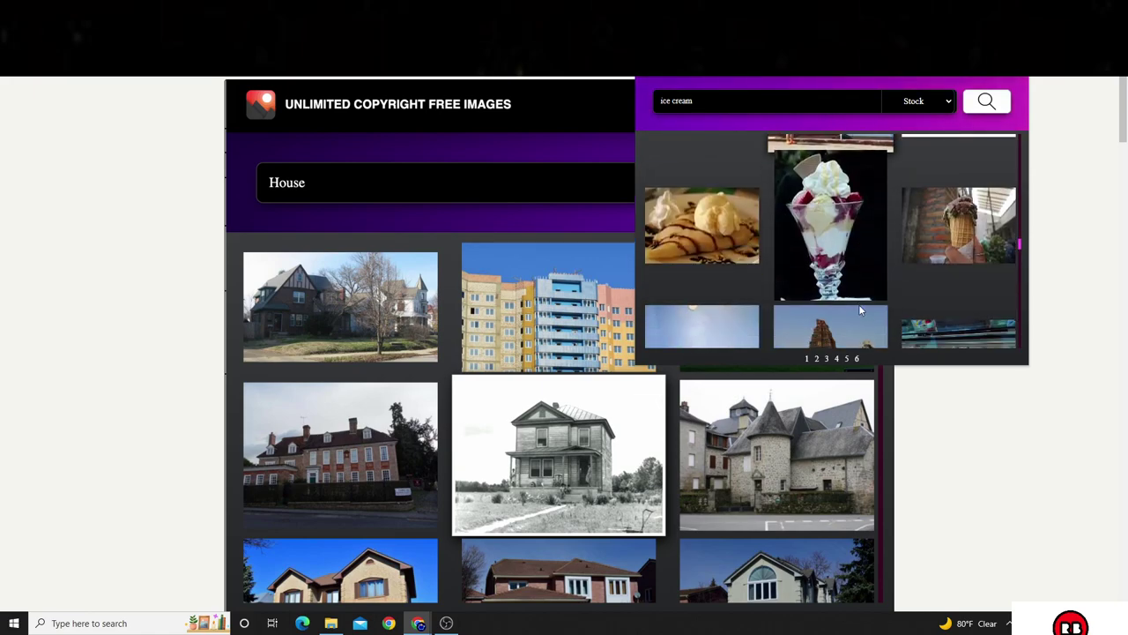
{"action": "scroll", "coordinate": [861, 308], "scroll_direction": "down", "scroll_amount": 4}
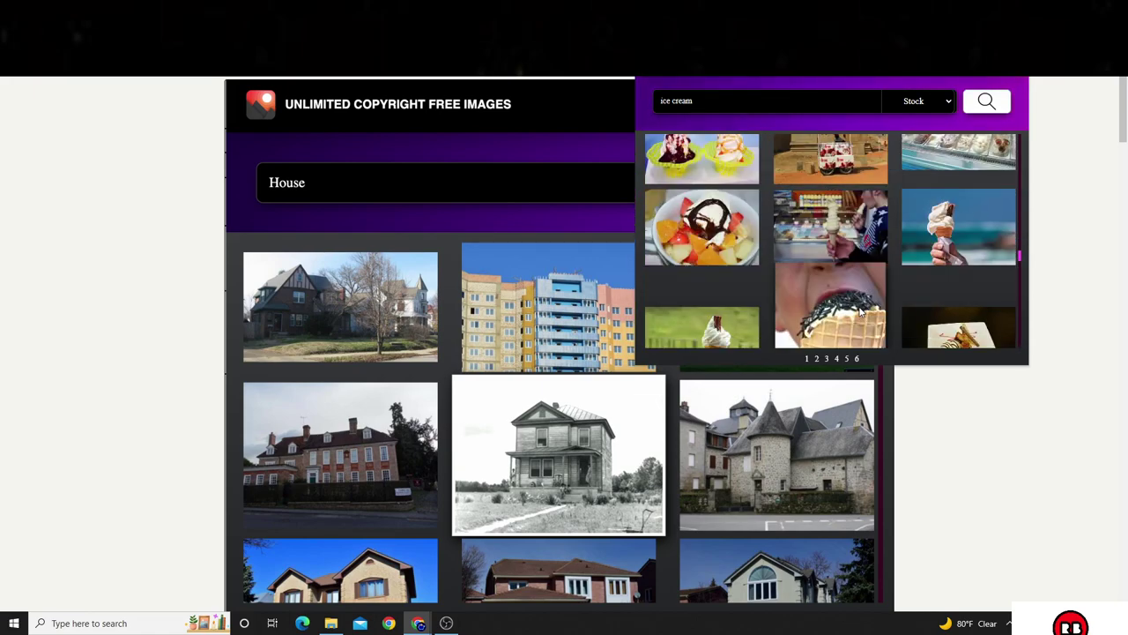
{"action": "scroll", "coordinate": [862, 317], "scroll_direction": "down", "scroll_amount": 2}
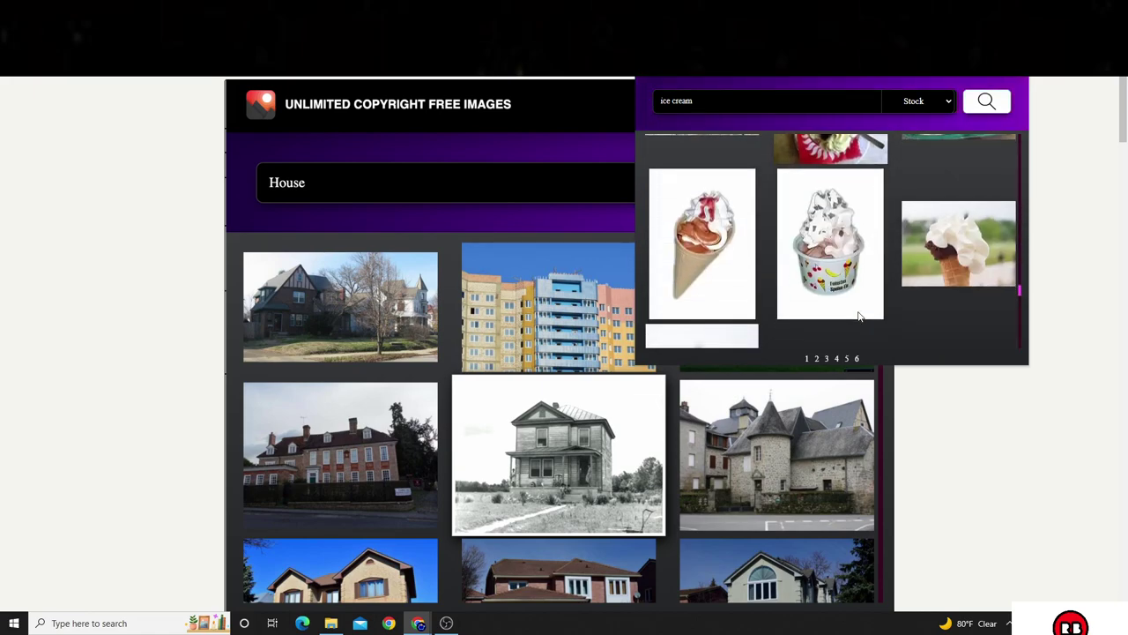
{"action": "scroll", "coordinate": [859, 316], "scroll_direction": "down", "scroll_amount": 2}
{"action": "scroll", "coordinate": [865, 300], "scroll_direction": "down", "scroll_amount": 2}
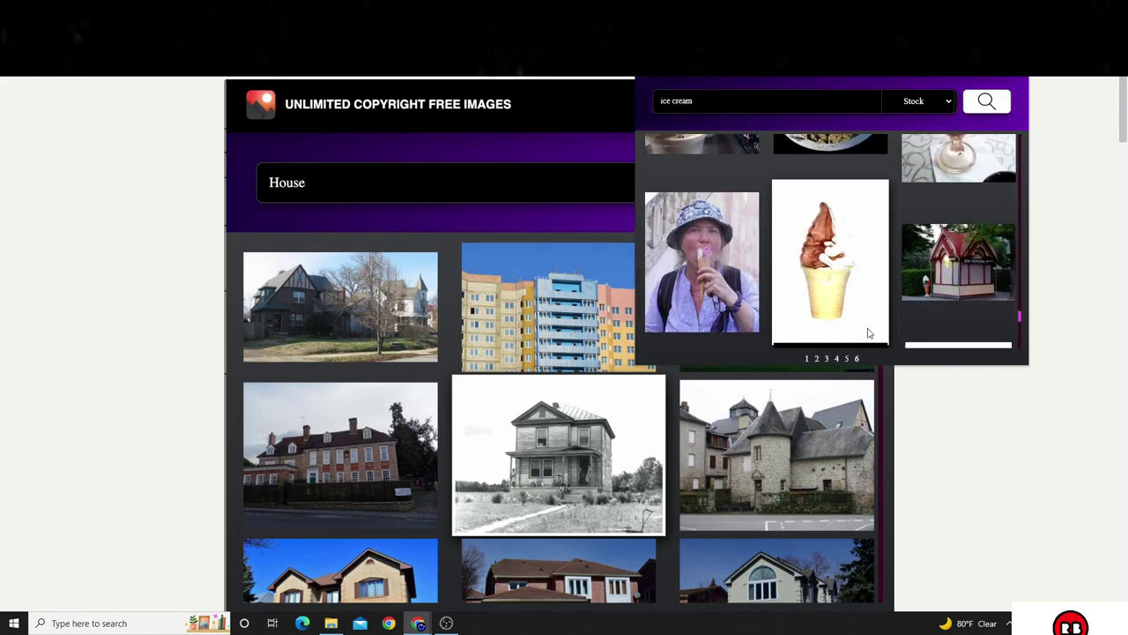
{"action": "scroll", "coordinate": [868, 333], "scroll_direction": "up", "scroll_amount": 2}
{"action": "scroll", "coordinate": [869, 331], "scroll_direction": "down", "scroll_amount": 2}
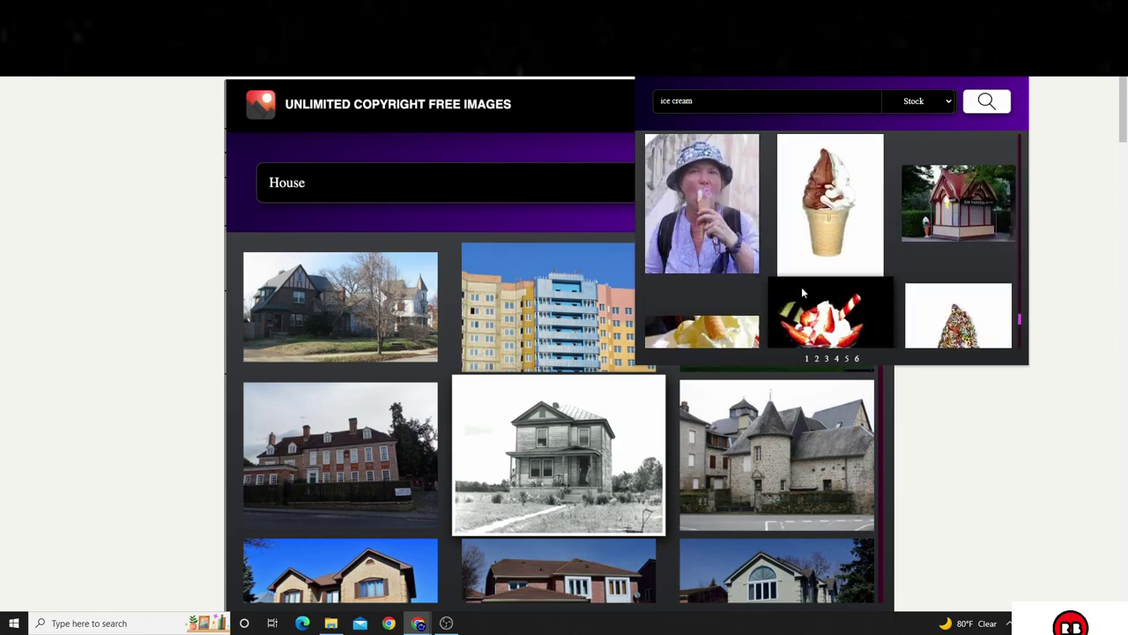
{"action": "scroll", "coordinate": [798, 216], "scroll_direction": "down", "scroll_amount": 3}
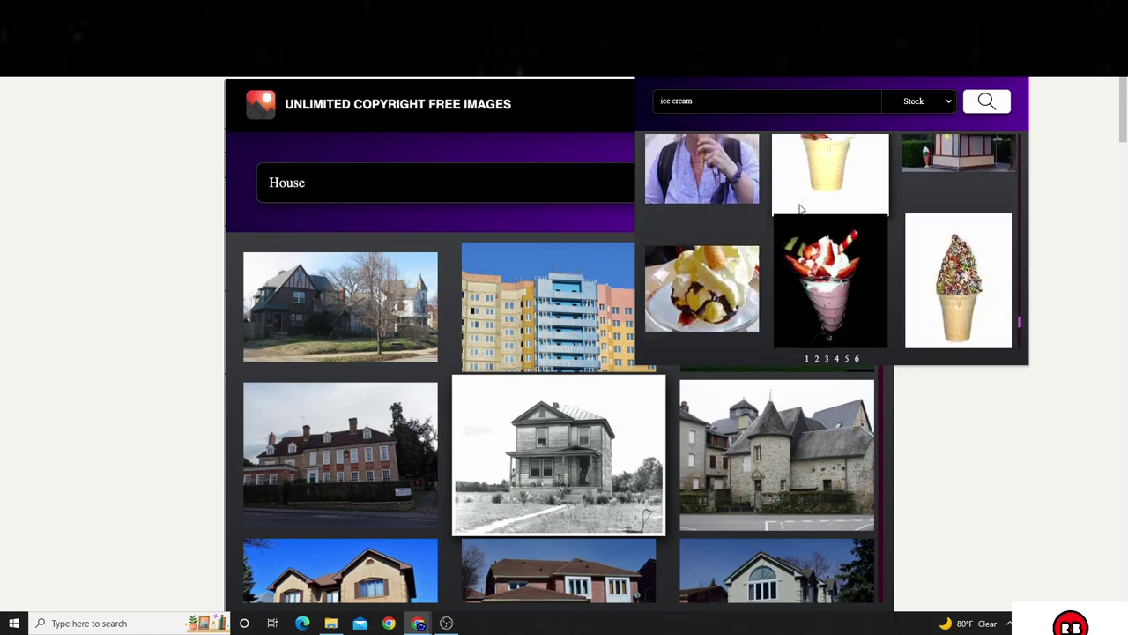
{"action": "scroll", "coordinate": [800, 249], "scroll_direction": "up", "scroll_amount": 2}
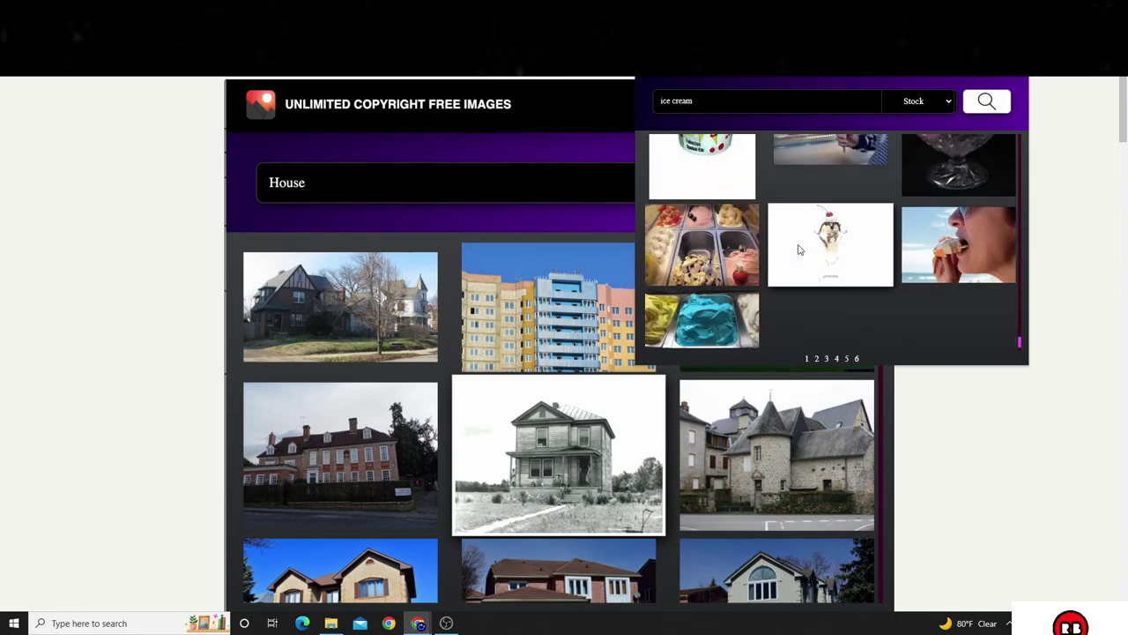
{"action": "scroll", "coordinate": [846, 264], "scroll_direction": "down", "scroll_amount": 3}
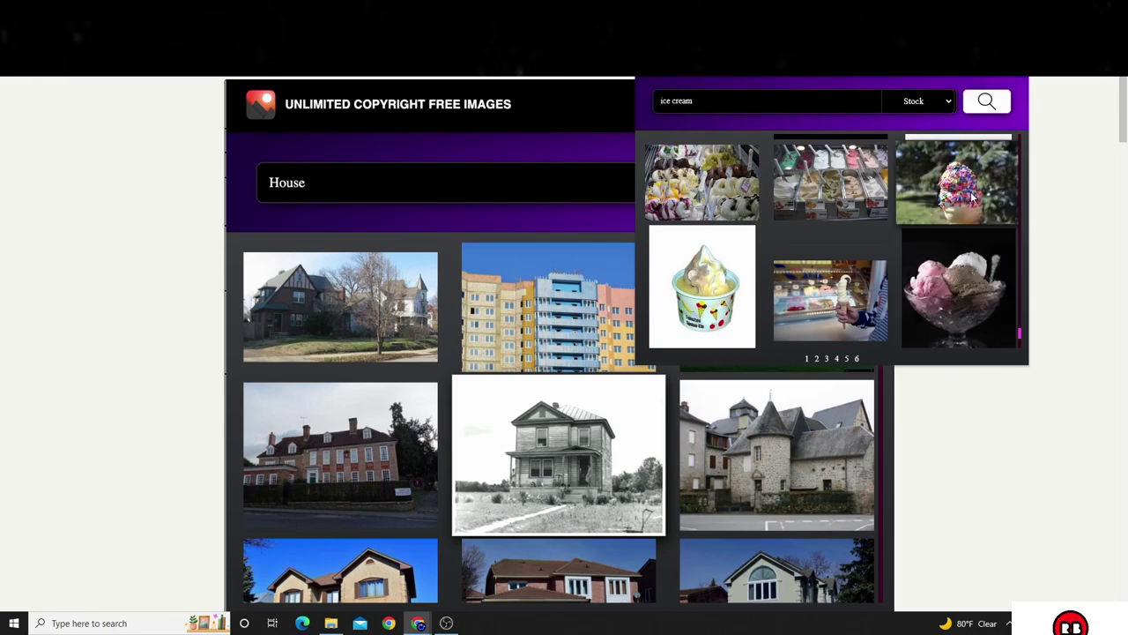
{"action": "scroll", "coordinate": [941, 212], "scroll_direction": "up", "scroll_amount": 2}
{"action": "scroll", "coordinate": [943, 216], "scroll_direction": "up", "scroll_amount": 5}
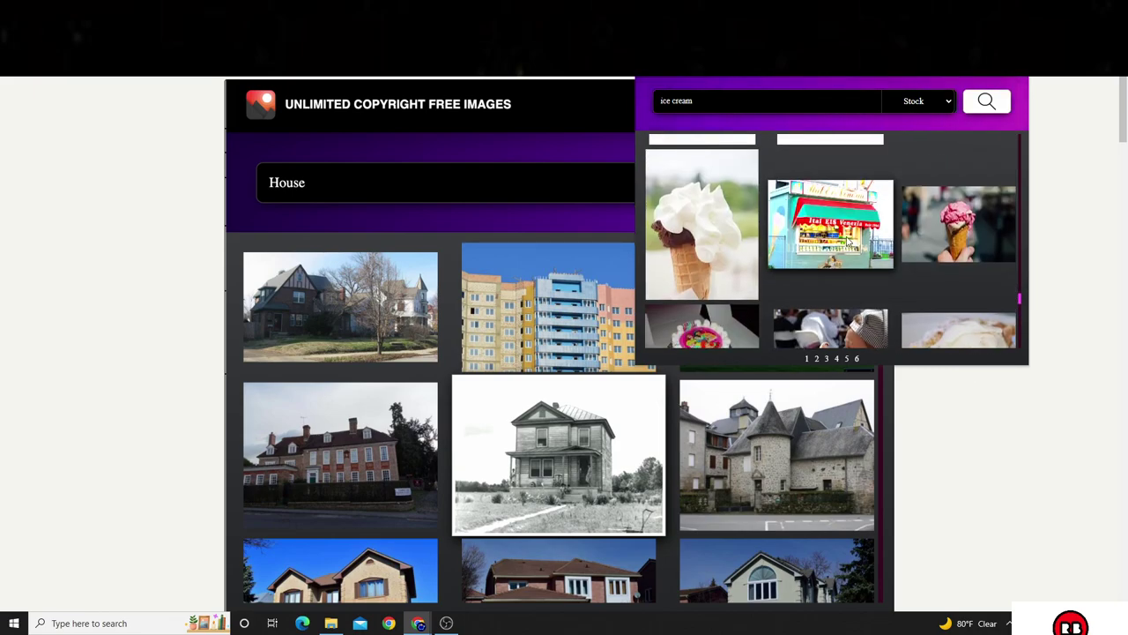
{"action": "scroll", "coordinate": [740, 201], "scroll_direction": "down", "scroll_amount": 3}
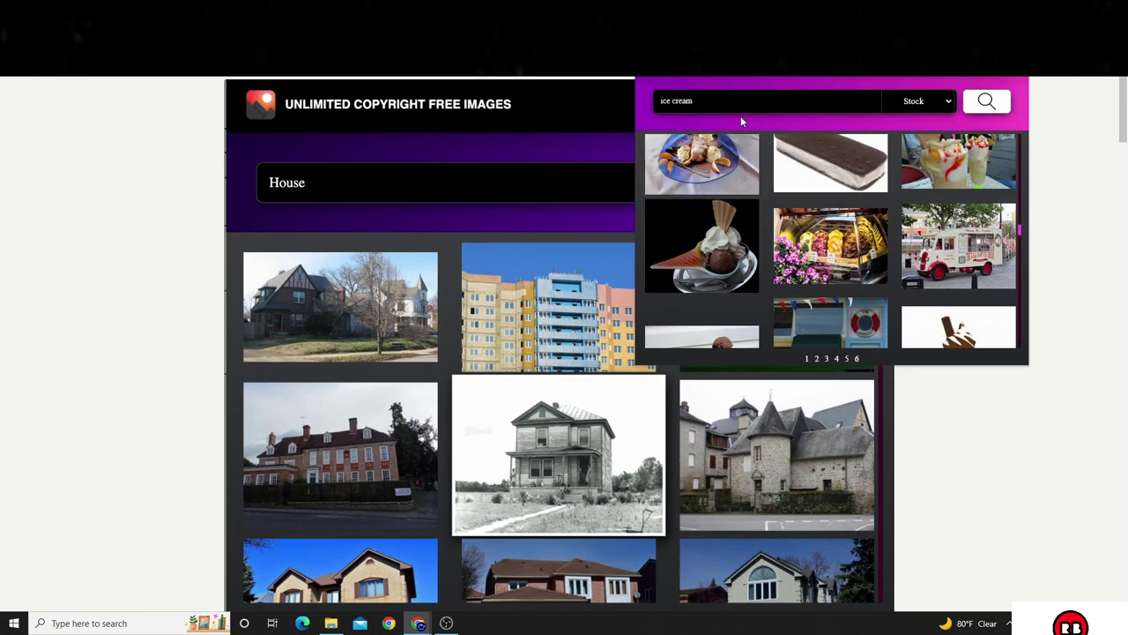
{"action": "left_click_drag", "start_coordinate": [736, 102], "coordinate": [644, 97]}
Step: Replace the ice cream keyword and run a new search for horse photos
{"action": "key", "text": "BackSpace"}
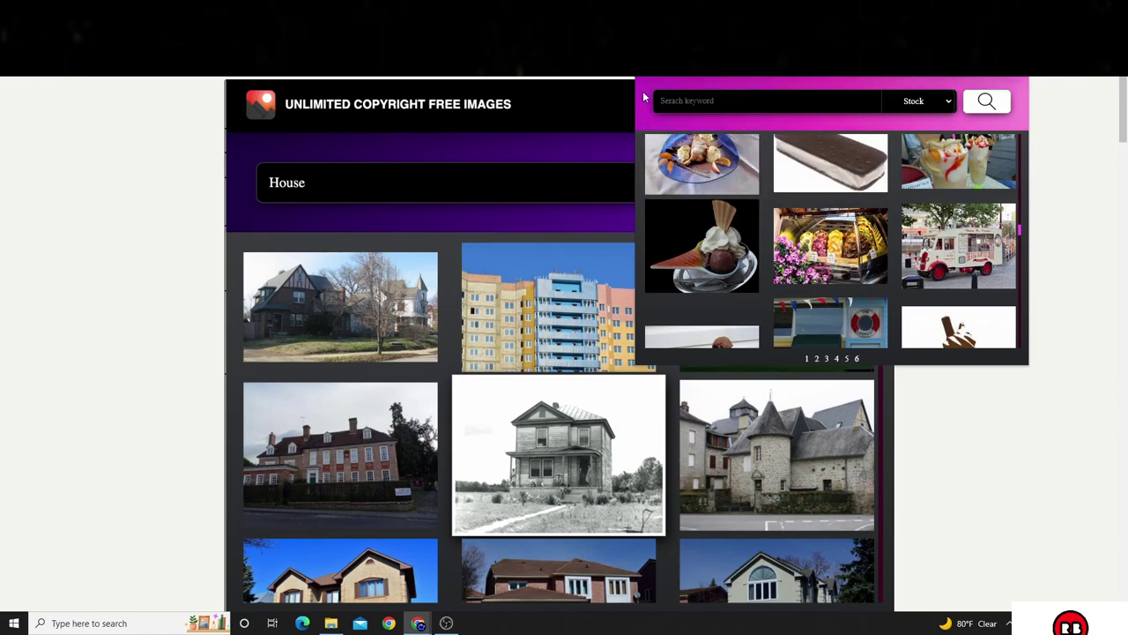
{"action": "type", "text": "horse"}
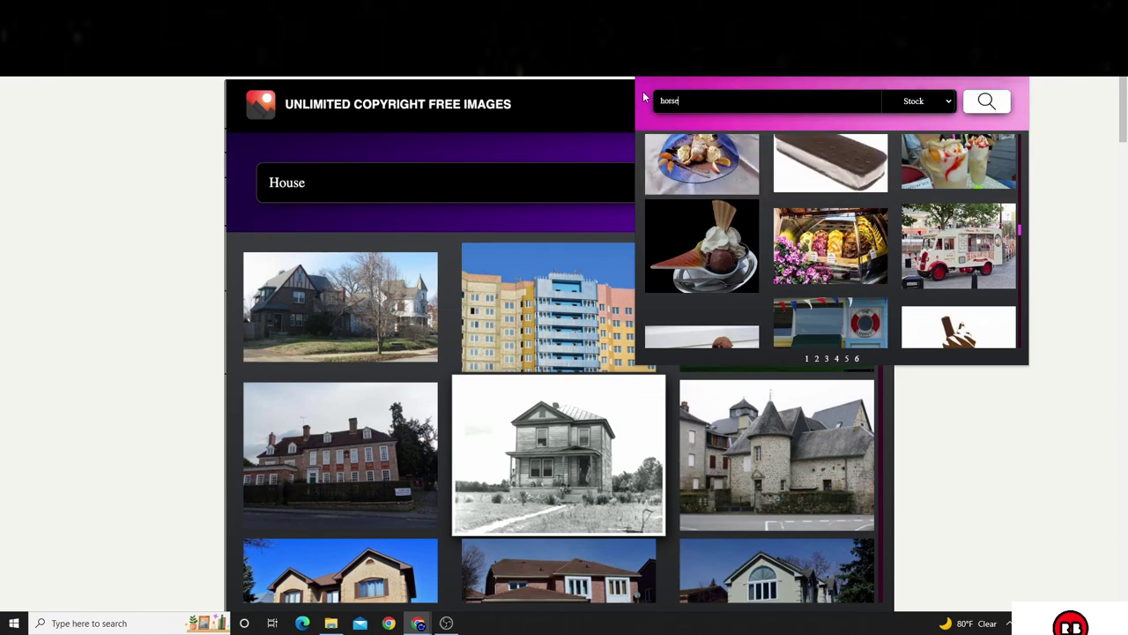
{"action": "left_click", "coordinate": [1003, 100]}
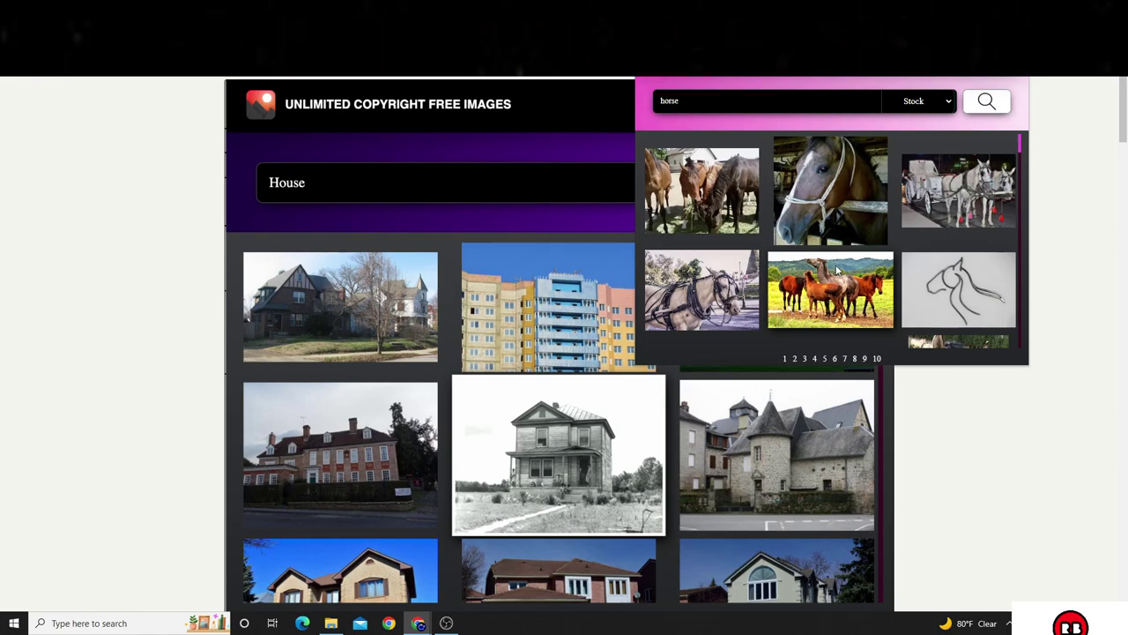
Step: Browse the horse results to reach the chestnut horse at the stable door
{"action": "scroll", "coordinate": [827, 265], "scroll_direction": "down", "scroll_amount": 5}
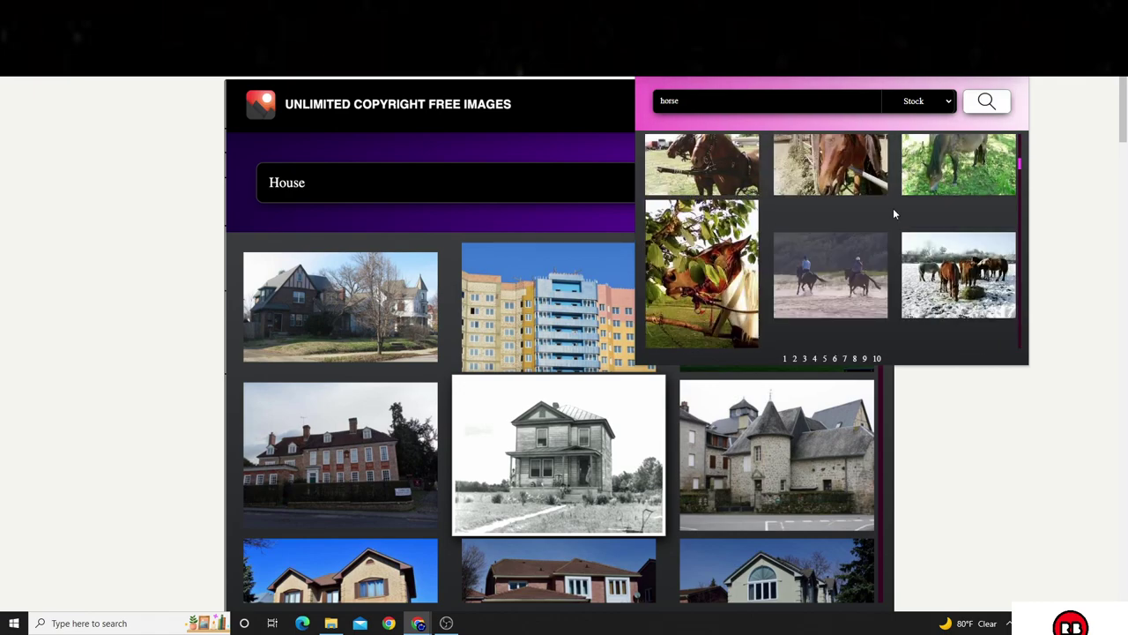
{"action": "scroll", "coordinate": [901, 245], "scroll_direction": "down", "scroll_amount": 3}
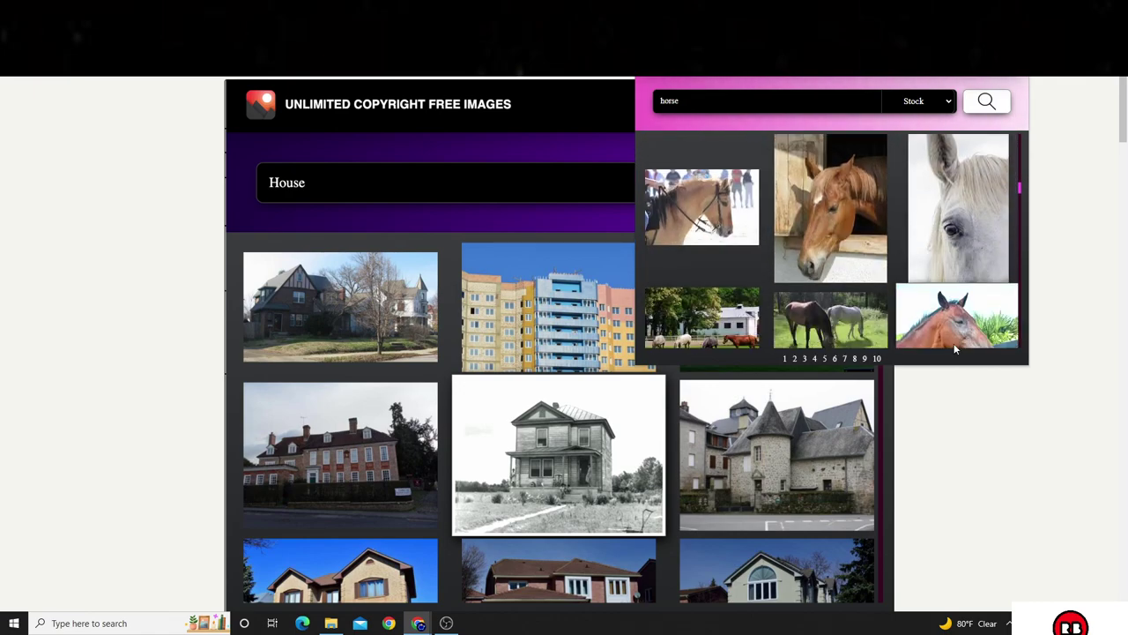
{"action": "scroll", "coordinate": [960, 234], "scroll_direction": "down", "scroll_amount": 2}
{"action": "scroll", "coordinate": [952, 216], "scroll_direction": "up", "scroll_amount": 2}
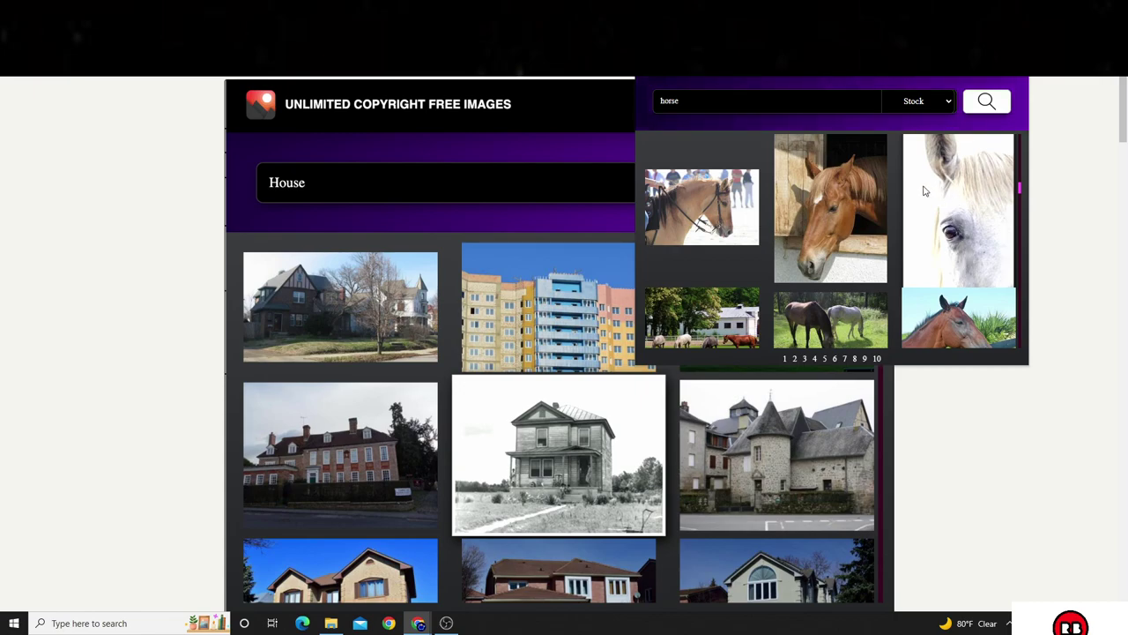
{"action": "scroll", "coordinate": [881, 238], "scroll_direction": "up", "scroll_amount": 1}
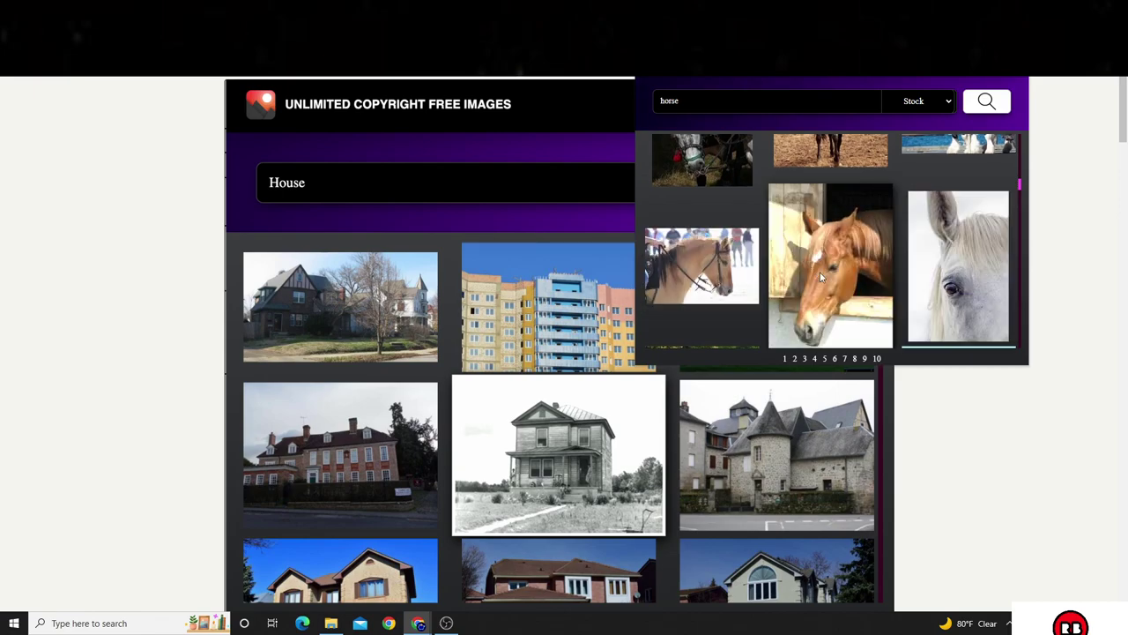
{"action": "scroll", "coordinate": [820, 277], "scroll_direction": "down", "scroll_amount": 3}
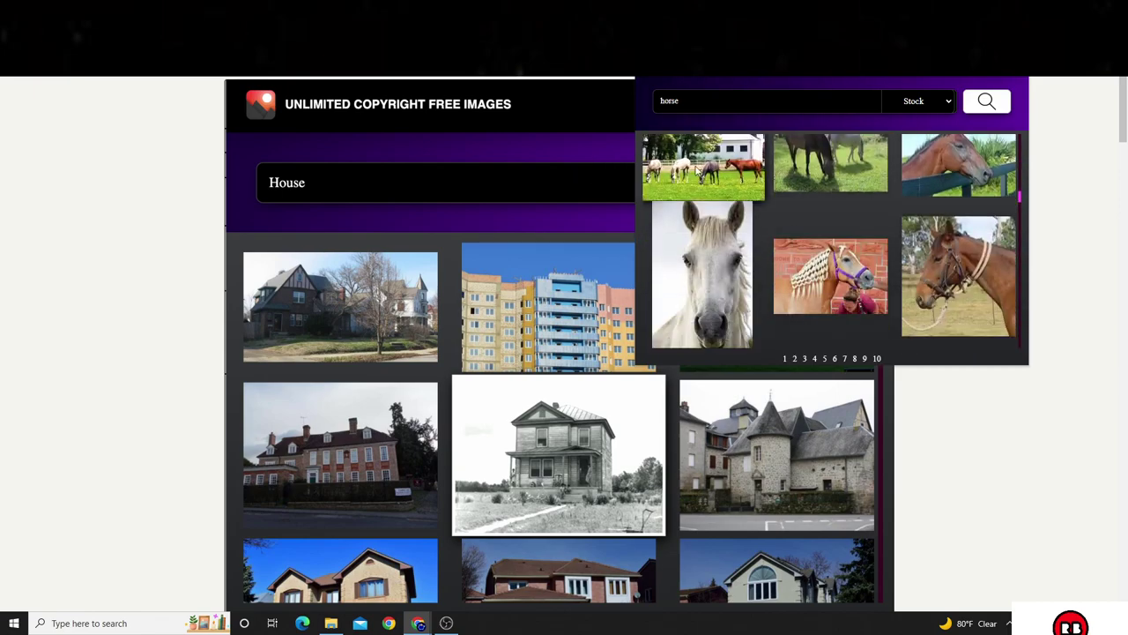
{"action": "scroll", "coordinate": [834, 242], "scroll_direction": "down", "scroll_amount": 2}
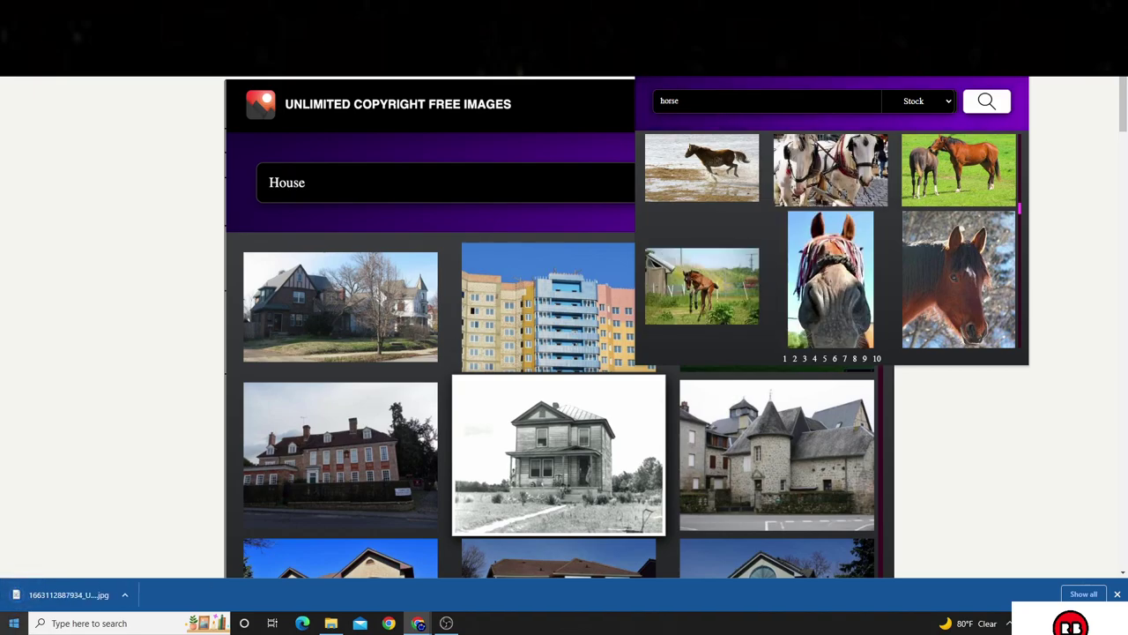
Step: Open the downloaded horse JPG in Paint and scroll through the photo
{"action": "left_click", "coordinate": [88, 593]}
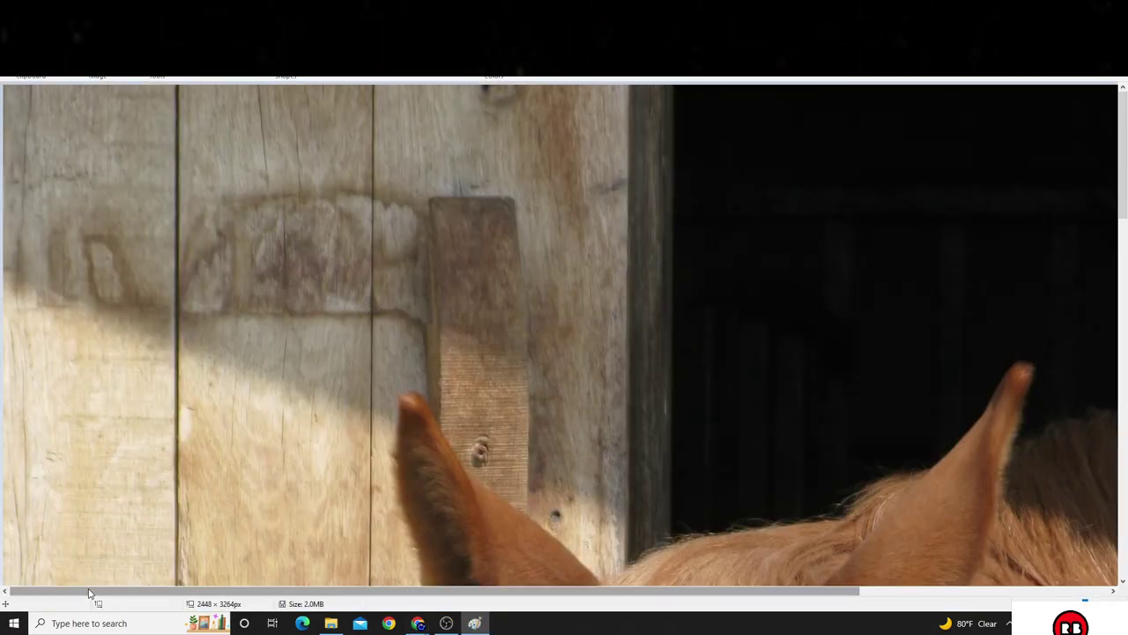
{"action": "scroll", "coordinate": [411, 279], "scroll_direction": "down", "scroll_amount": 6}
{"action": "scroll", "coordinate": [411, 280], "scroll_direction": "down", "scroll_amount": 4}
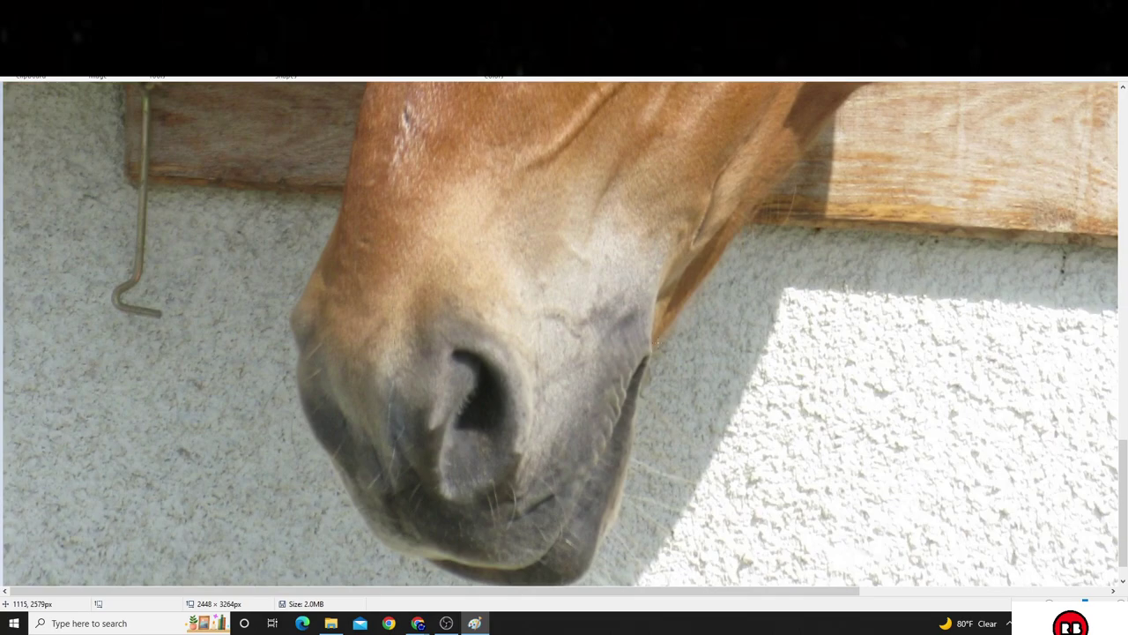
{"action": "scroll", "coordinate": [496, 379], "scroll_direction": "up", "scroll_amount": 8}
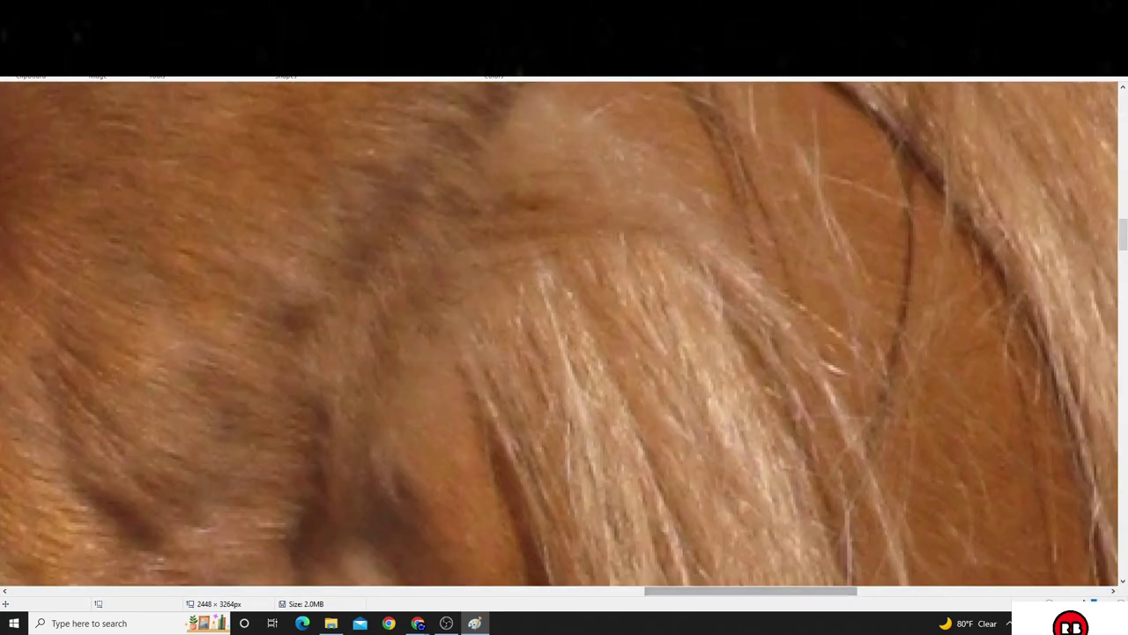
{"action": "scroll", "coordinate": [564, 335], "scroll_direction": "down", "scroll_amount": 3, "text": "ctrl"}
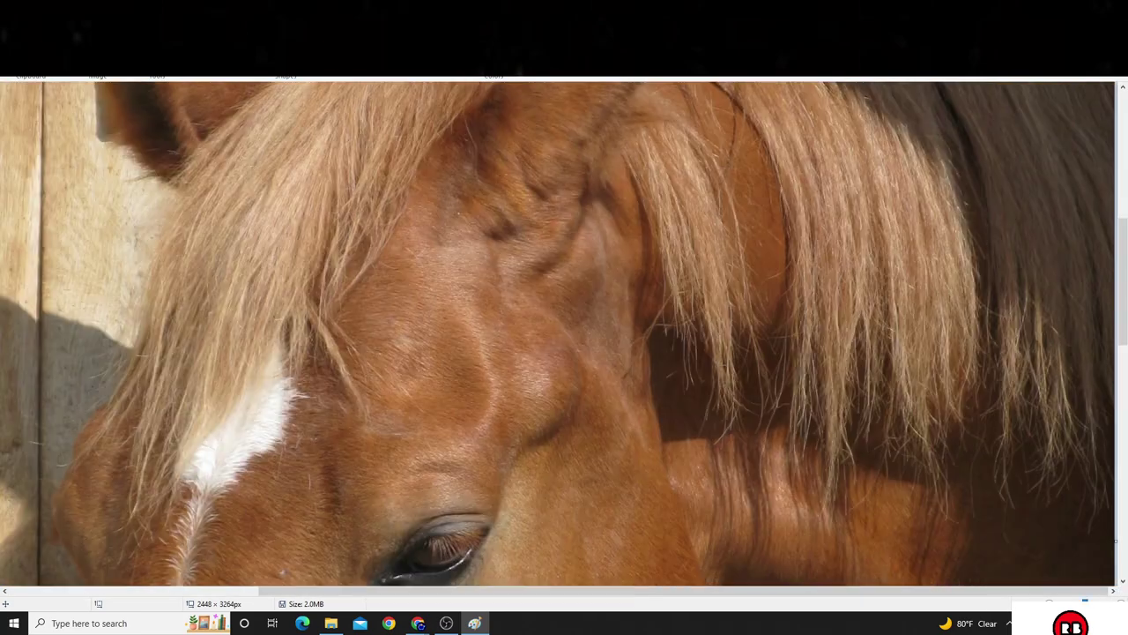
Step: Zoom out in Paint to see the whole horse head
{"action": "left_click", "coordinate": [446, 624]}
{"action": "left_click", "coordinate": [474, 623]}
{"action": "scroll", "coordinate": [1012, 432], "scroll_direction": "down", "scroll_amount": 10}
{"action": "scroll", "coordinate": [481, 237], "scroll_direction": "up", "scroll_amount": 15}
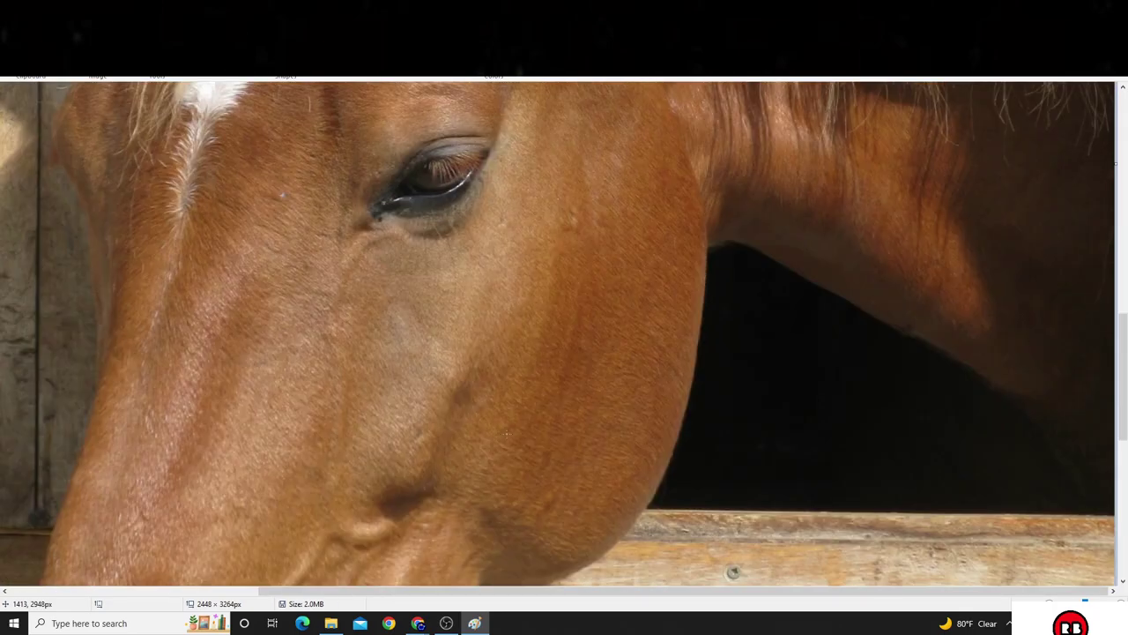
{"action": "scroll", "coordinate": [482, 237], "scroll_direction": "up", "scroll_amount": 3}
{"action": "left_click_drag", "start_coordinate": [1085, 603], "coordinate": [1072, 603]}
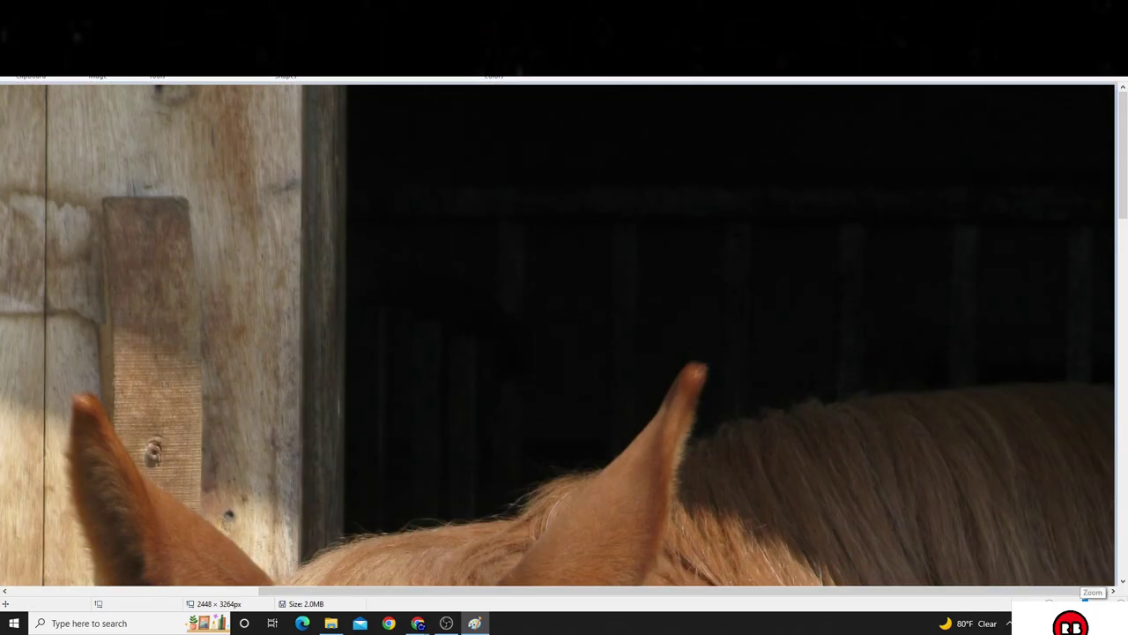
{"action": "scroll", "coordinate": [1021, 571], "scroll_direction": "down", "scroll_amount": 5}
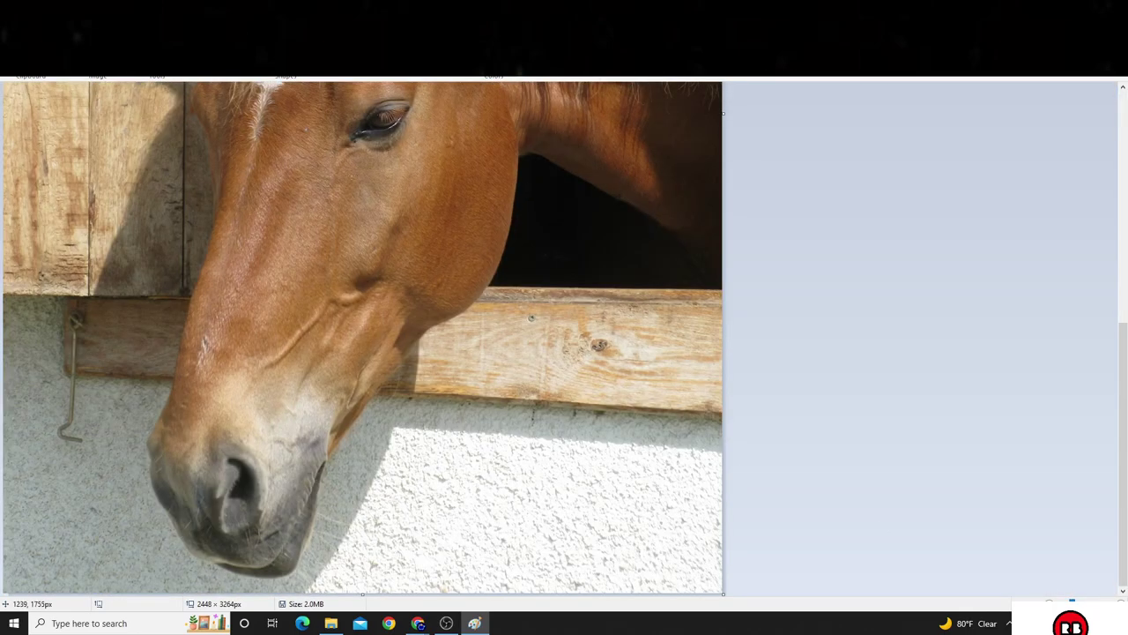
{"action": "scroll", "coordinate": [363, 338], "scroll_direction": "up", "scroll_amount": 5}
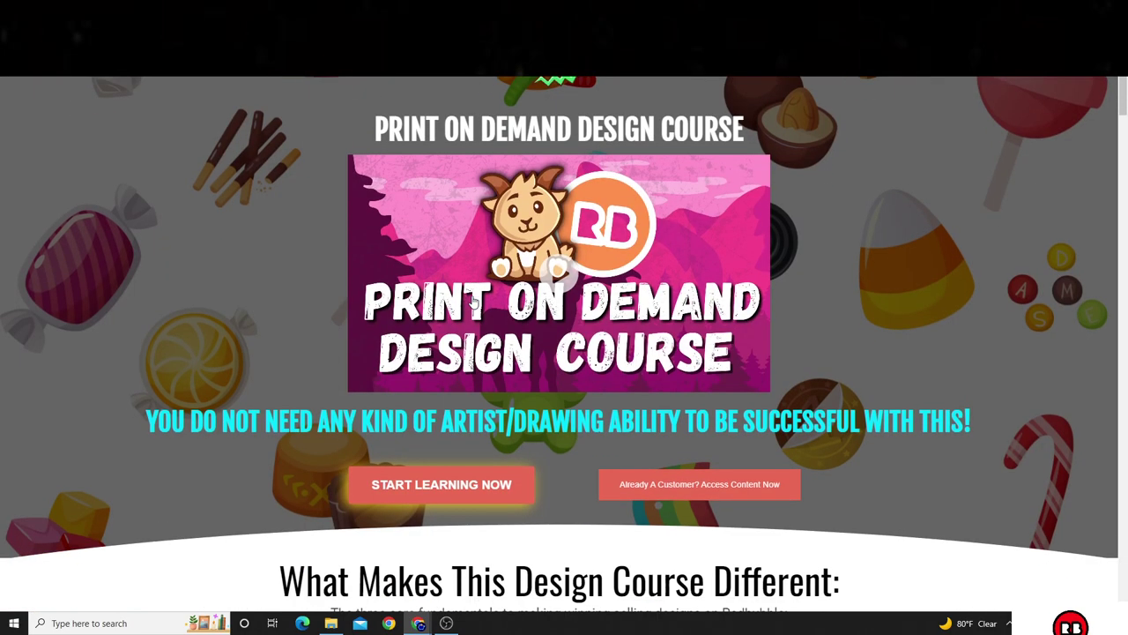
{"action": "scroll", "coordinate": [473, 302], "scroll_direction": "up", "scroll_amount": 1}
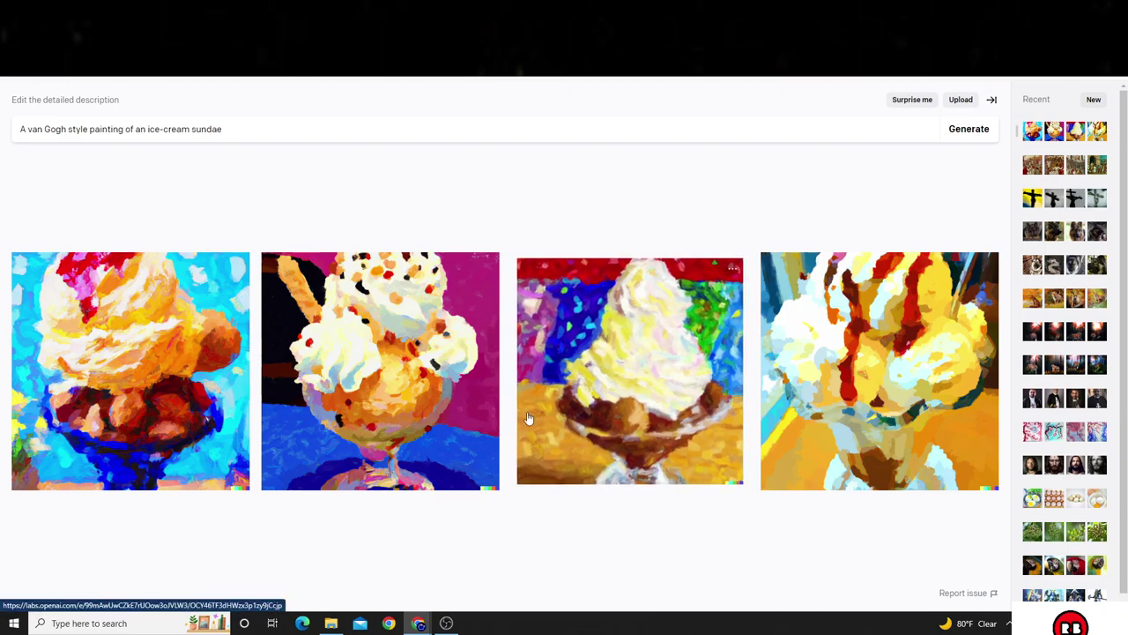
{"action": "mouse_move", "coordinate": [447, 623]}
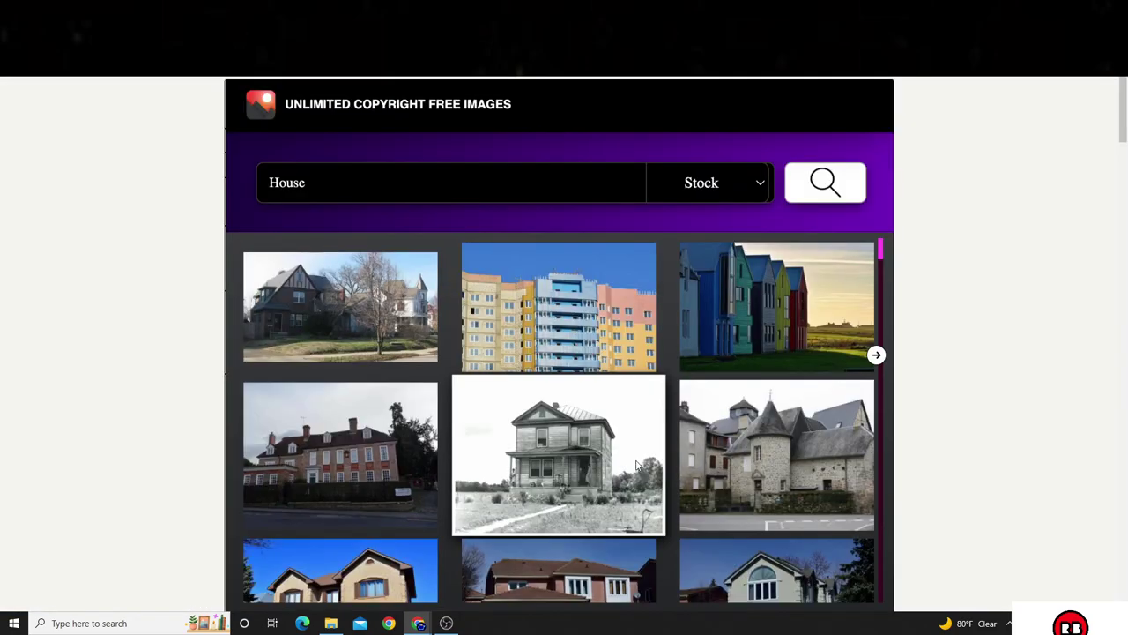
Step: Scroll through the stock site's house photos and $9.99/$99.99 plans, then bring OBS Studio forward
{"action": "scroll", "coordinate": [448, 353], "scroll_direction": "down", "scroll_amount": 3}
{"action": "scroll", "coordinate": [449, 351], "scroll_direction": "up", "scroll_amount": 3}
{"action": "scroll", "coordinate": [526, 371], "scroll_direction": "down", "scroll_amount": 2}
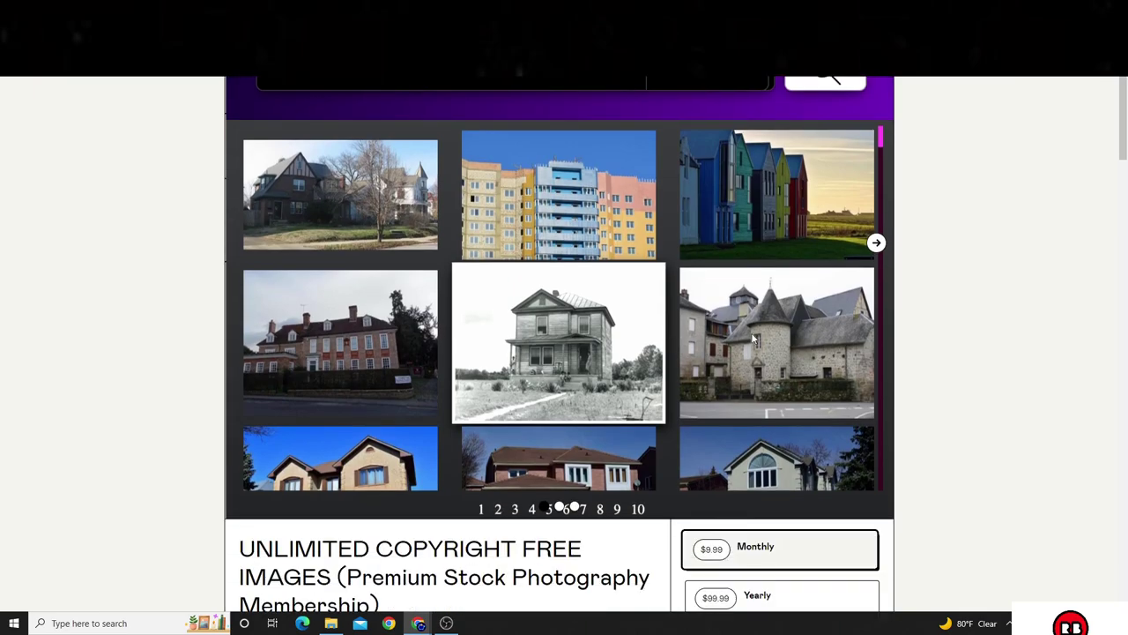
{"action": "scroll", "coordinate": [553, 388], "scroll_direction": "up", "scroll_amount": 1}
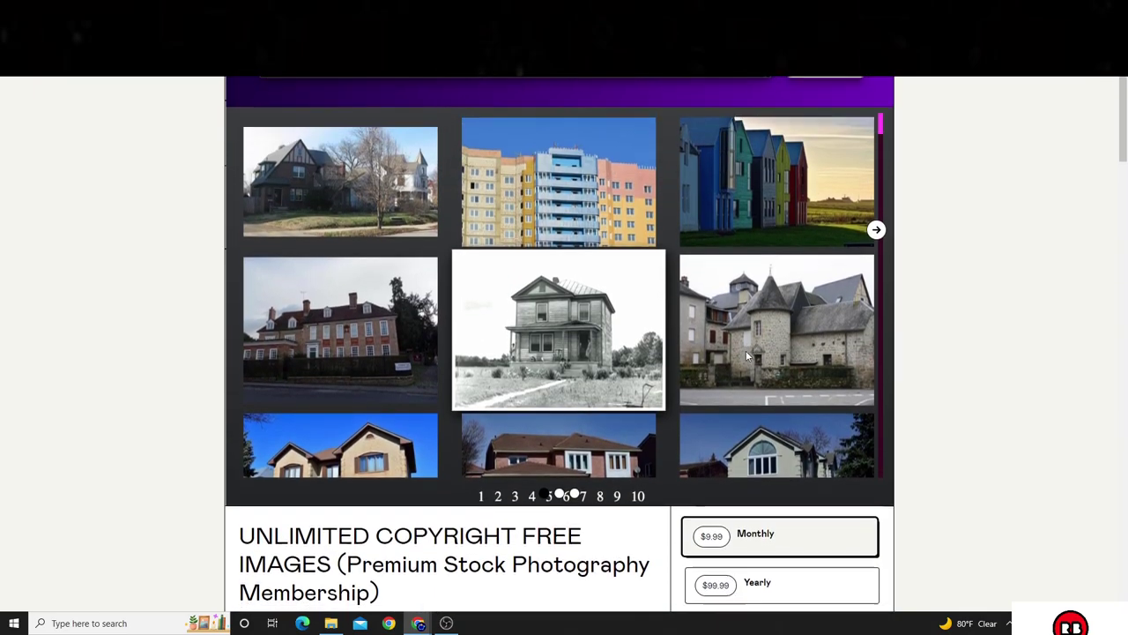
{"action": "scroll", "coordinate": [746, 350], "scroll_direction": "down", "scroll_amount": 6}
{"action": "scroll", "coordinate": [738, 362], "scroll_direction": "up", "scroll_amount": 7}
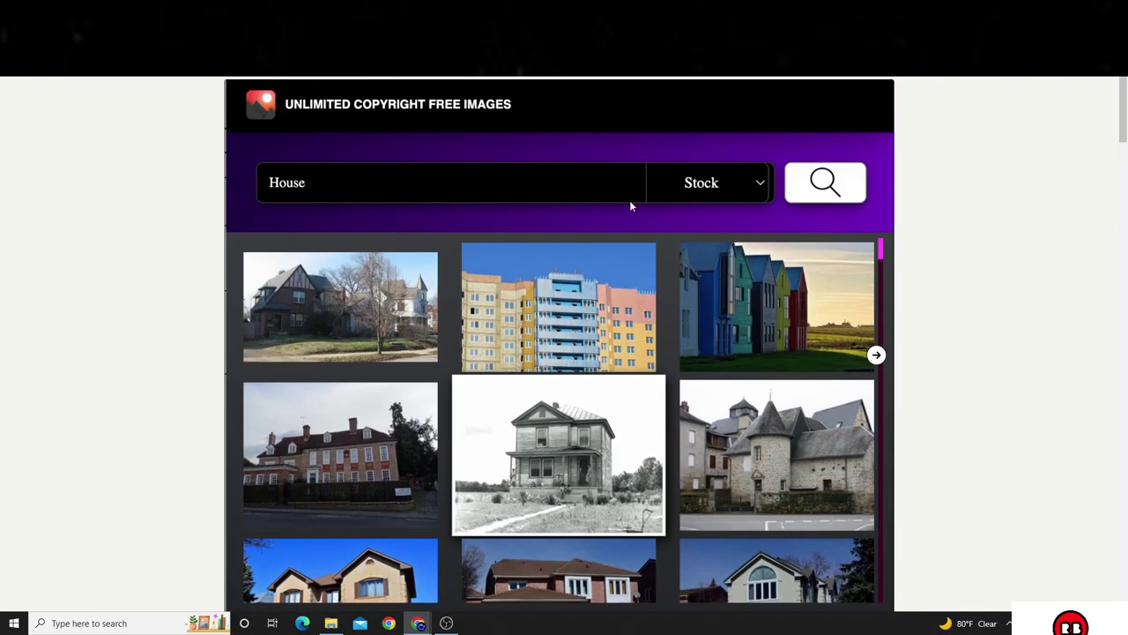
{"action": "scroll", "coordinate": [467, 257], "scroll_direction": "down", "scroll_amount": 2}
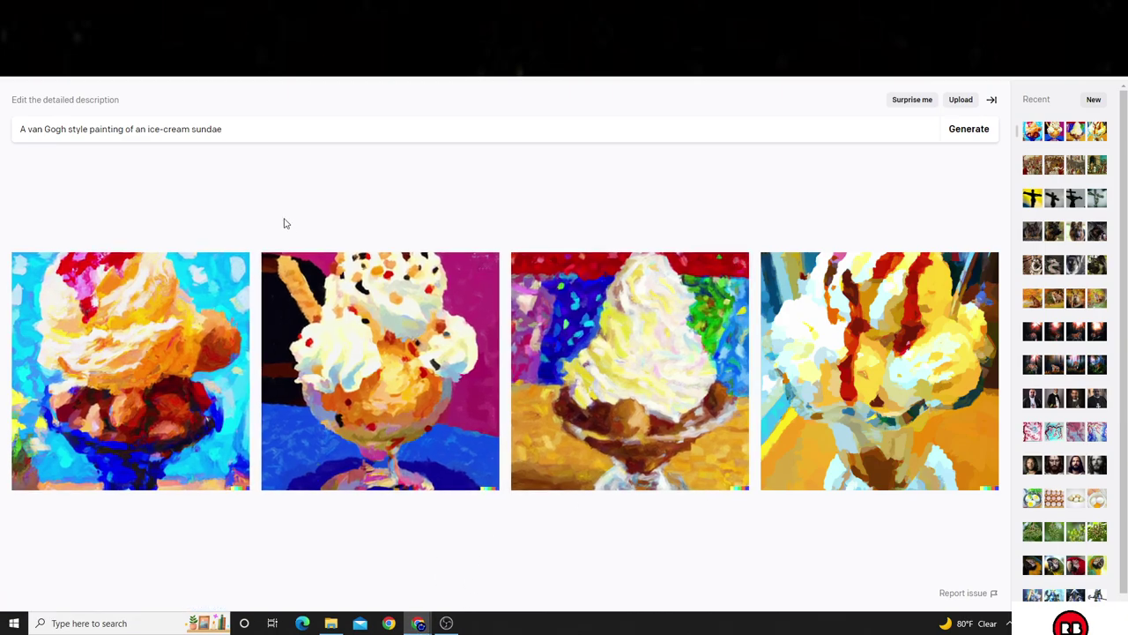
{"action": "left_click", "coordinate": [446, 624]}
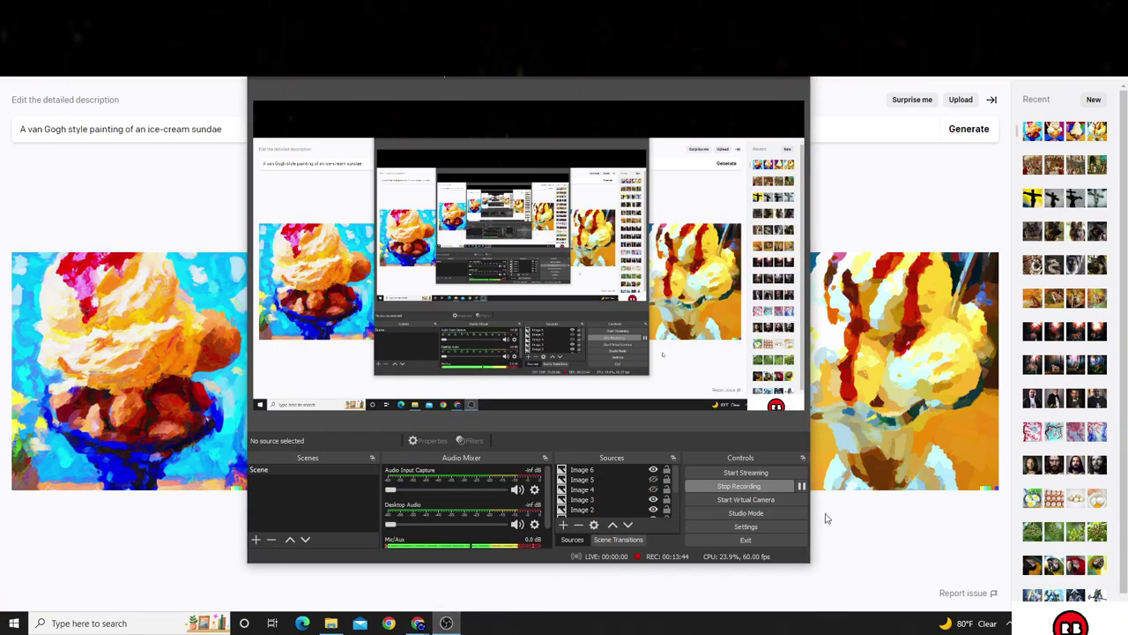